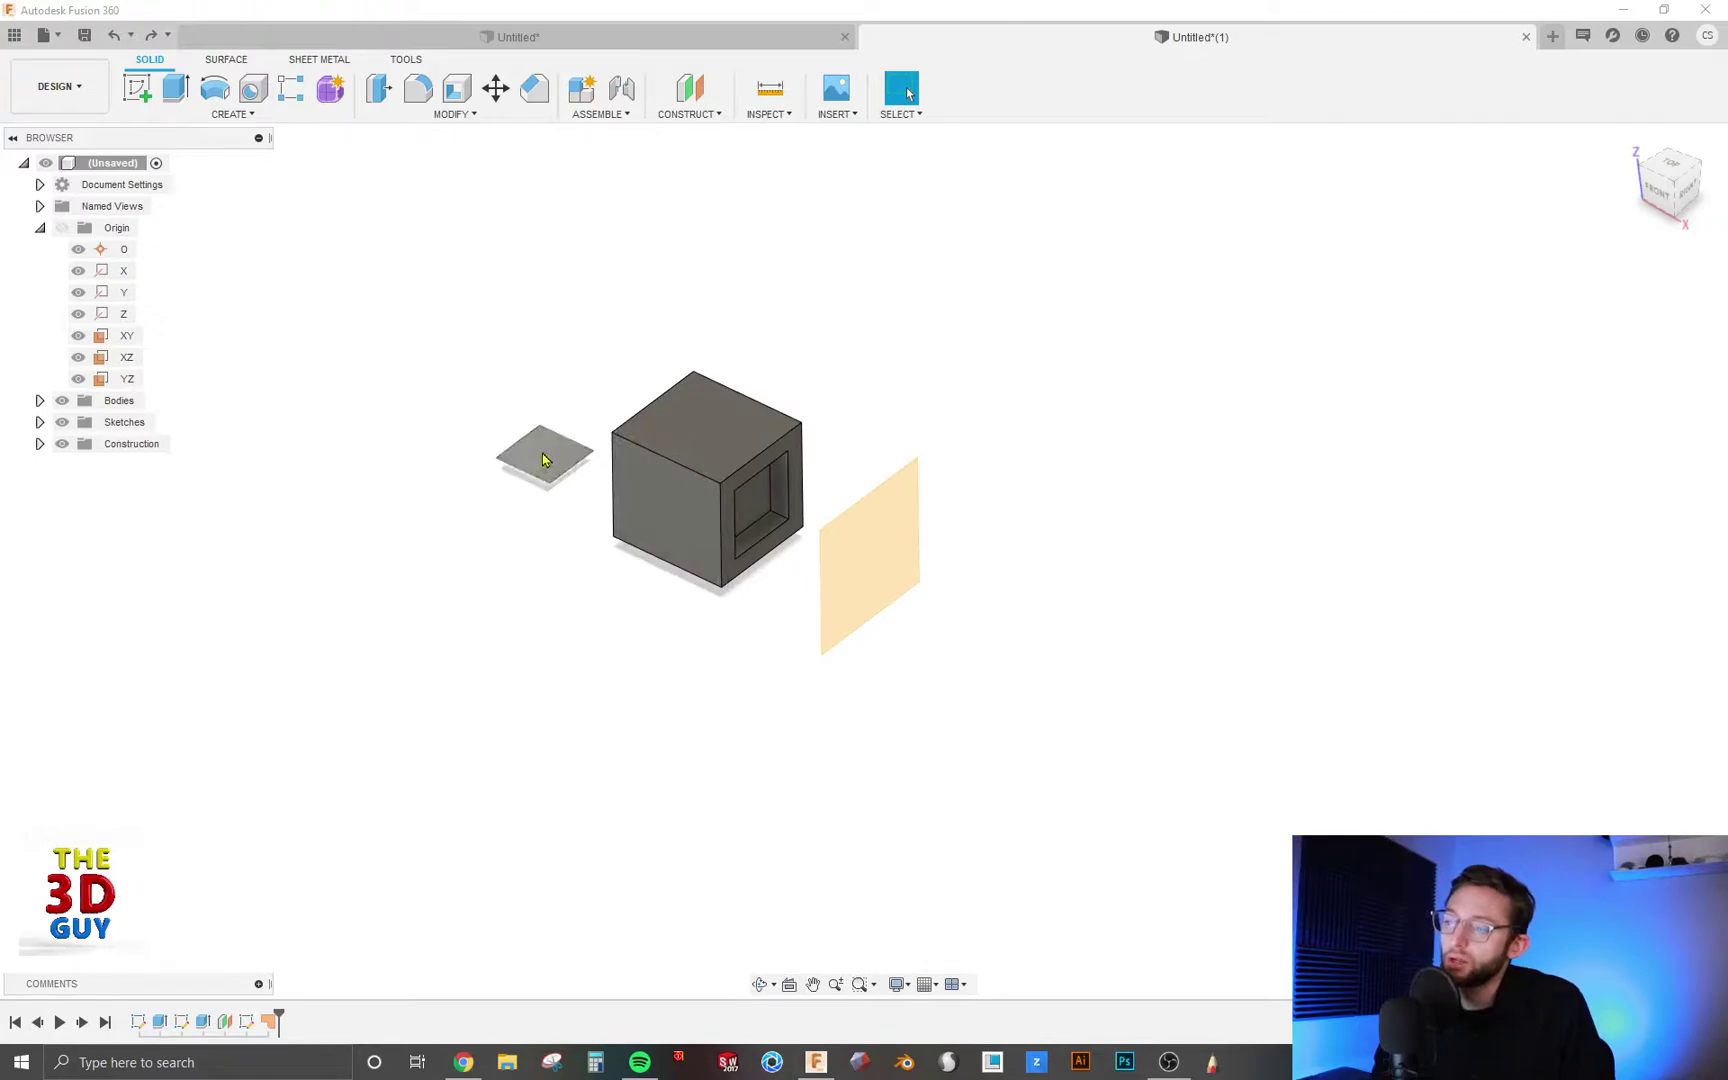
Start a Mirror command with its type set to Features
scroll(404, 475, up, 1)
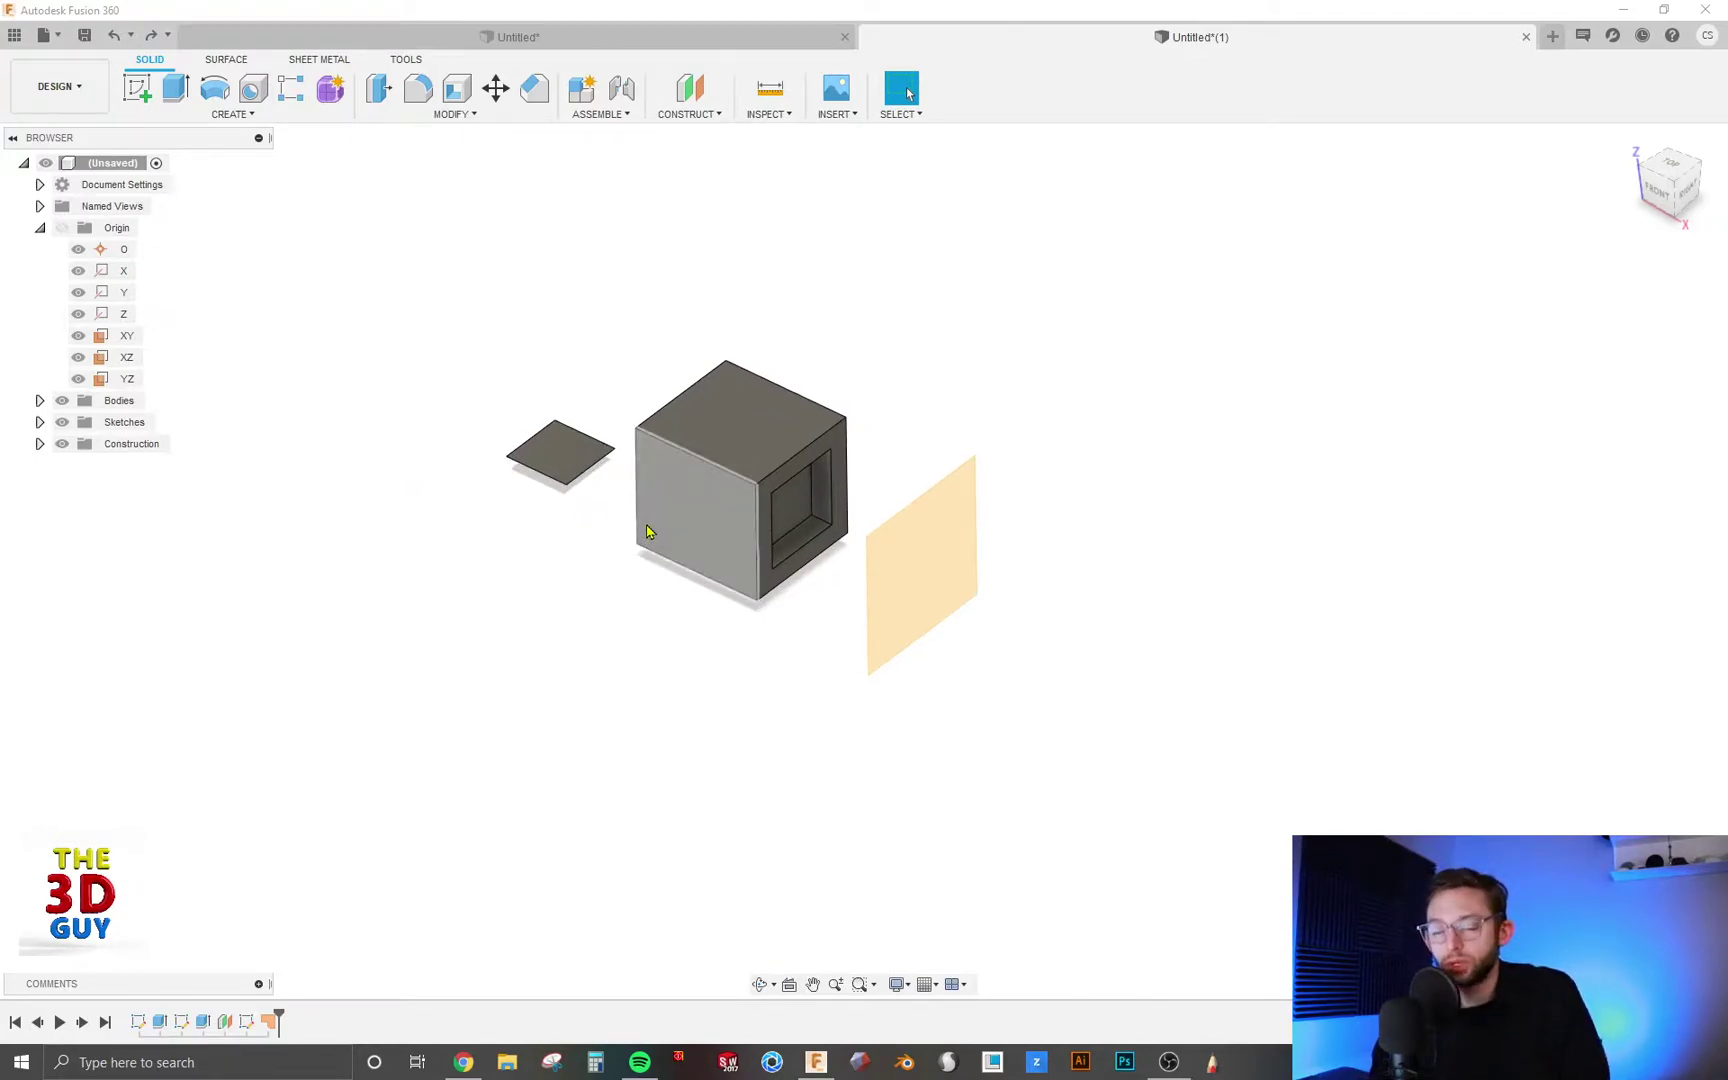
click(898, 567)
click(229, 114)
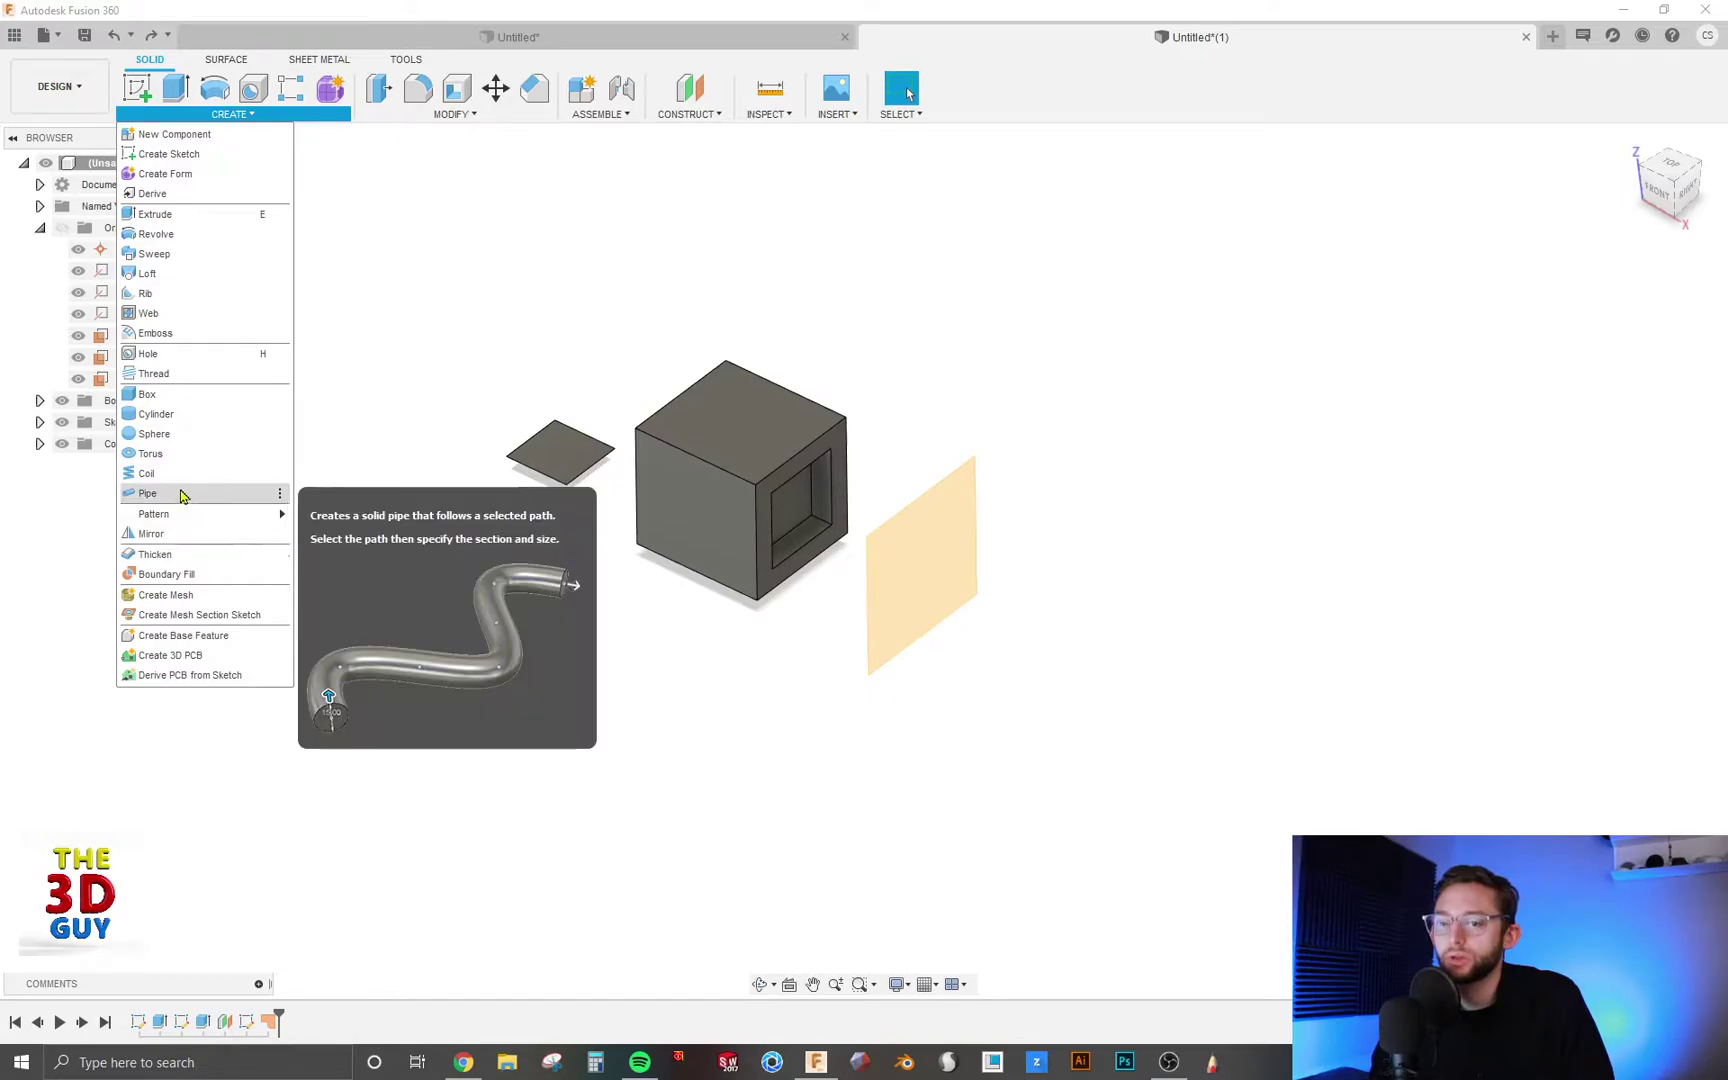
click(151, 534)
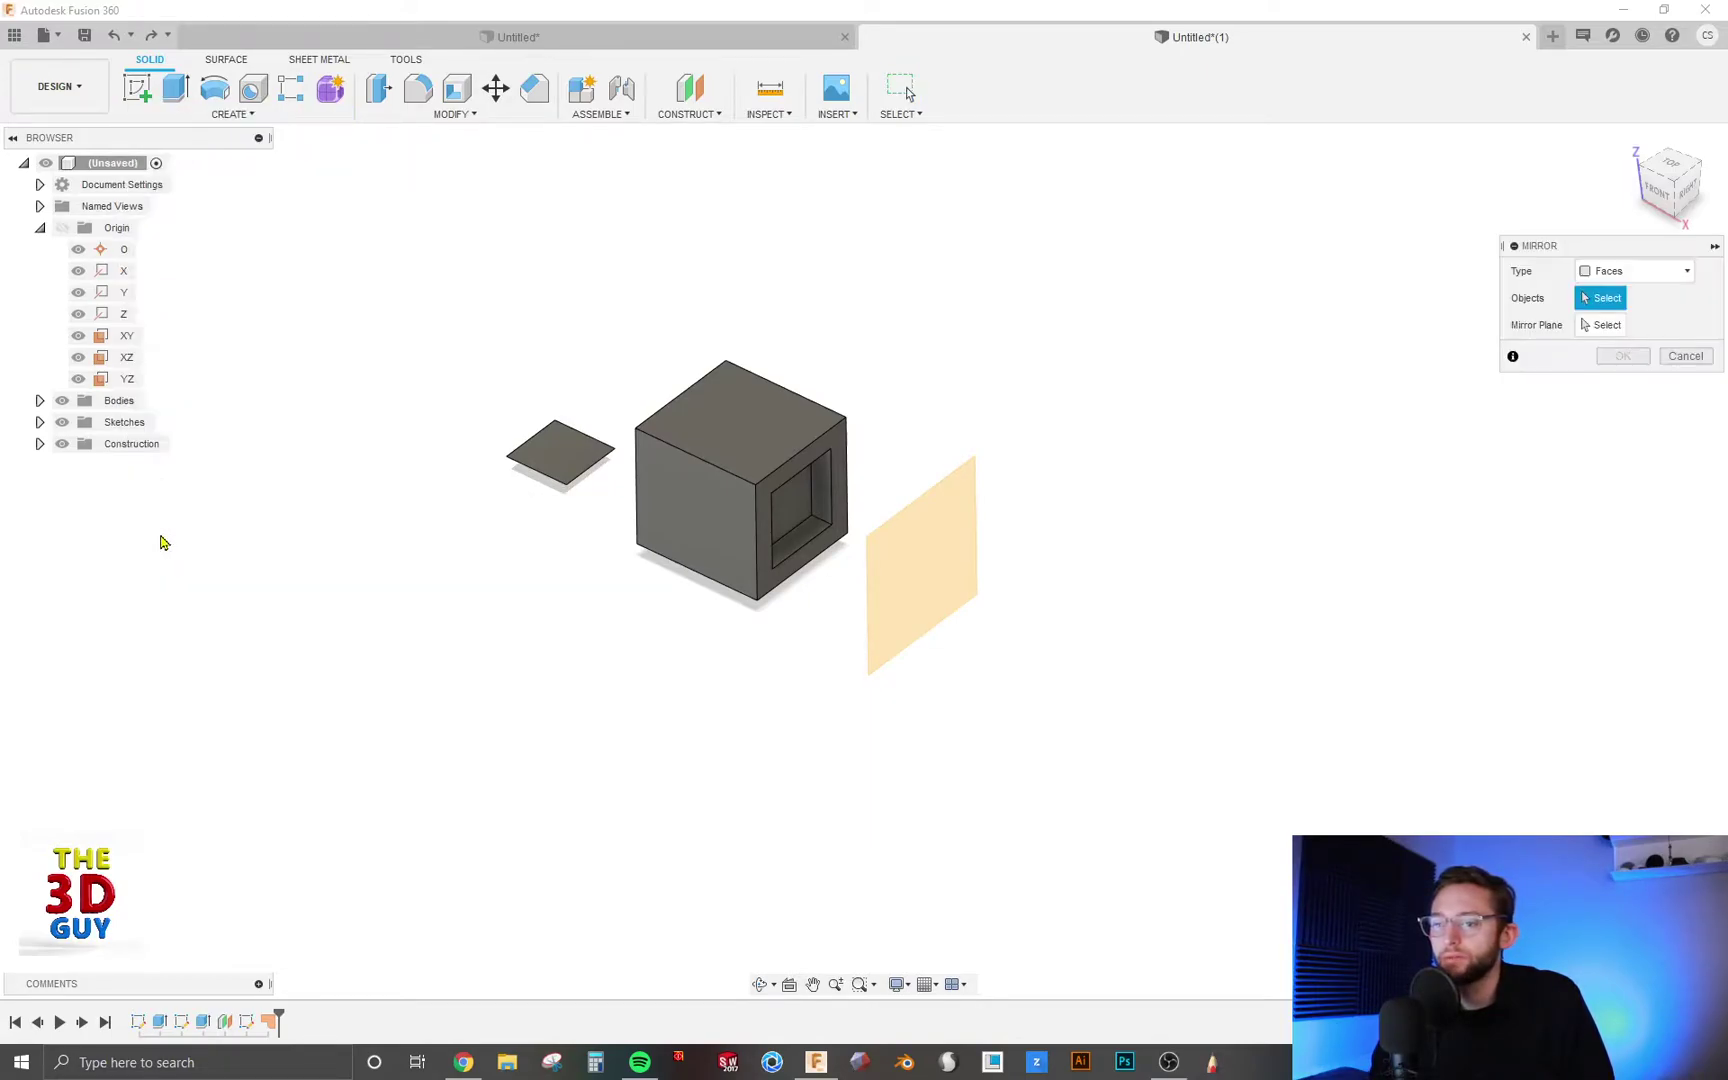
click(1655, 276)
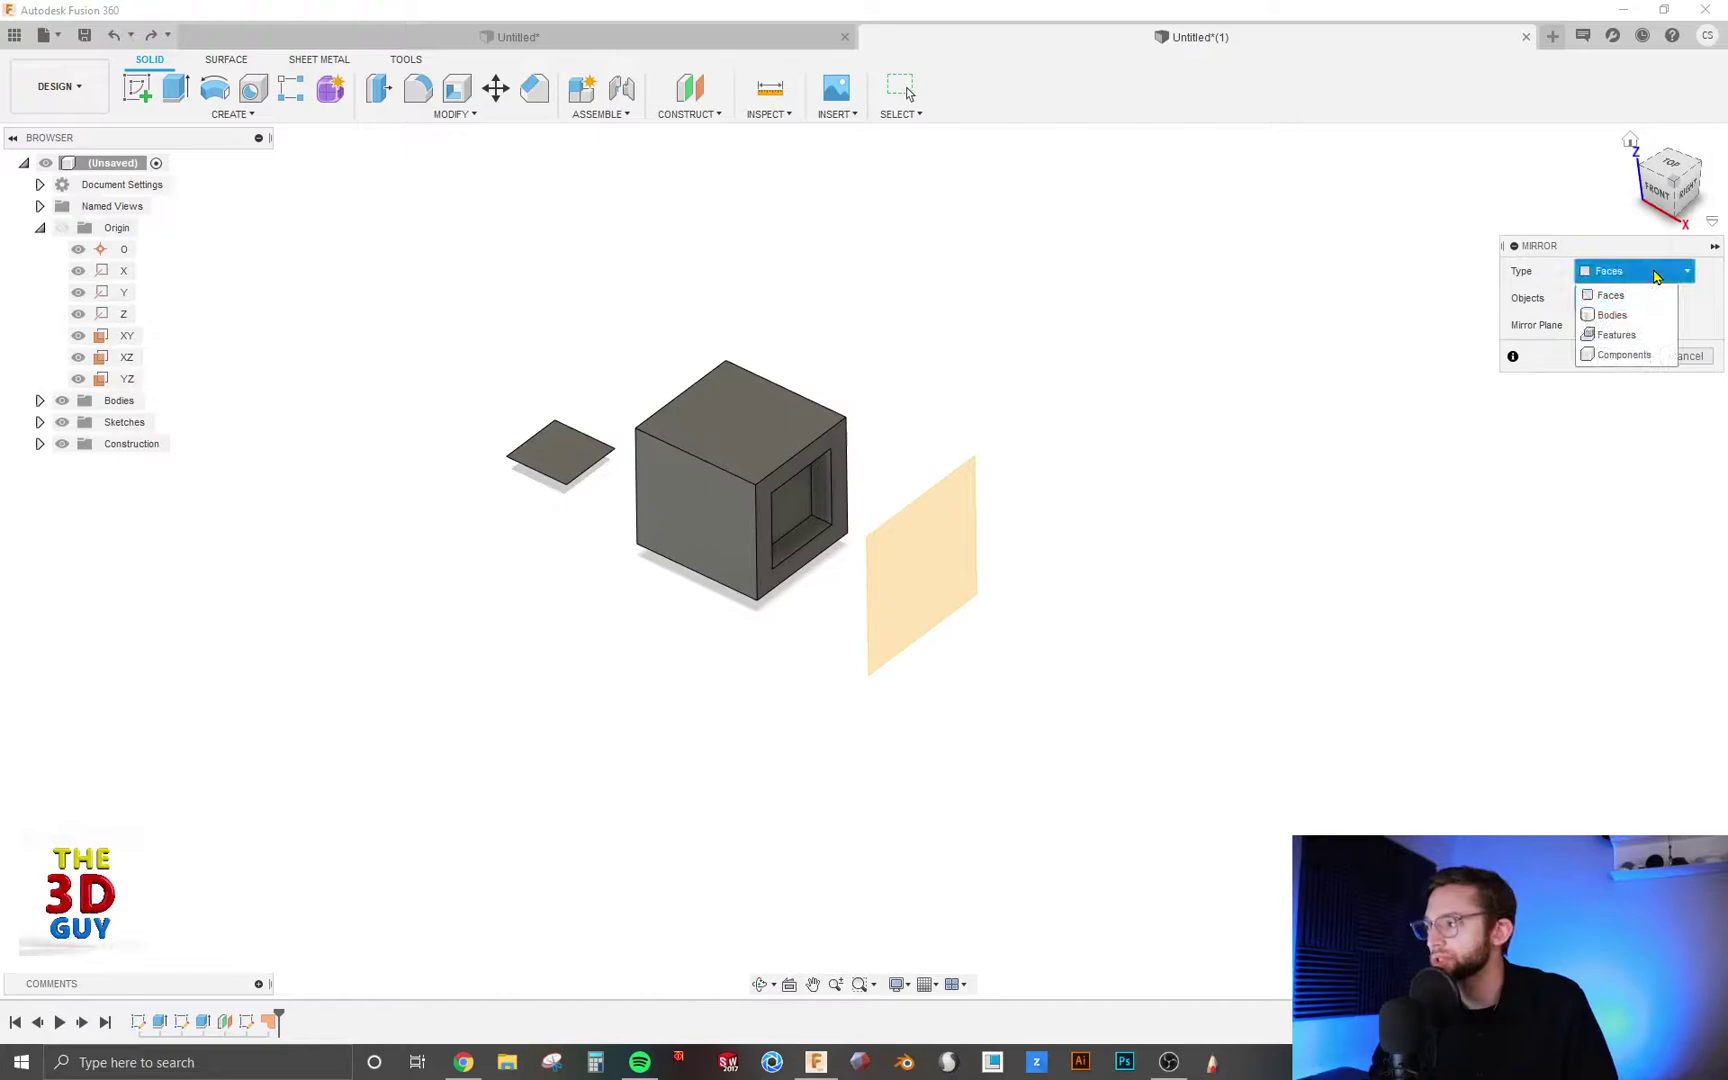
click(1620, 336)
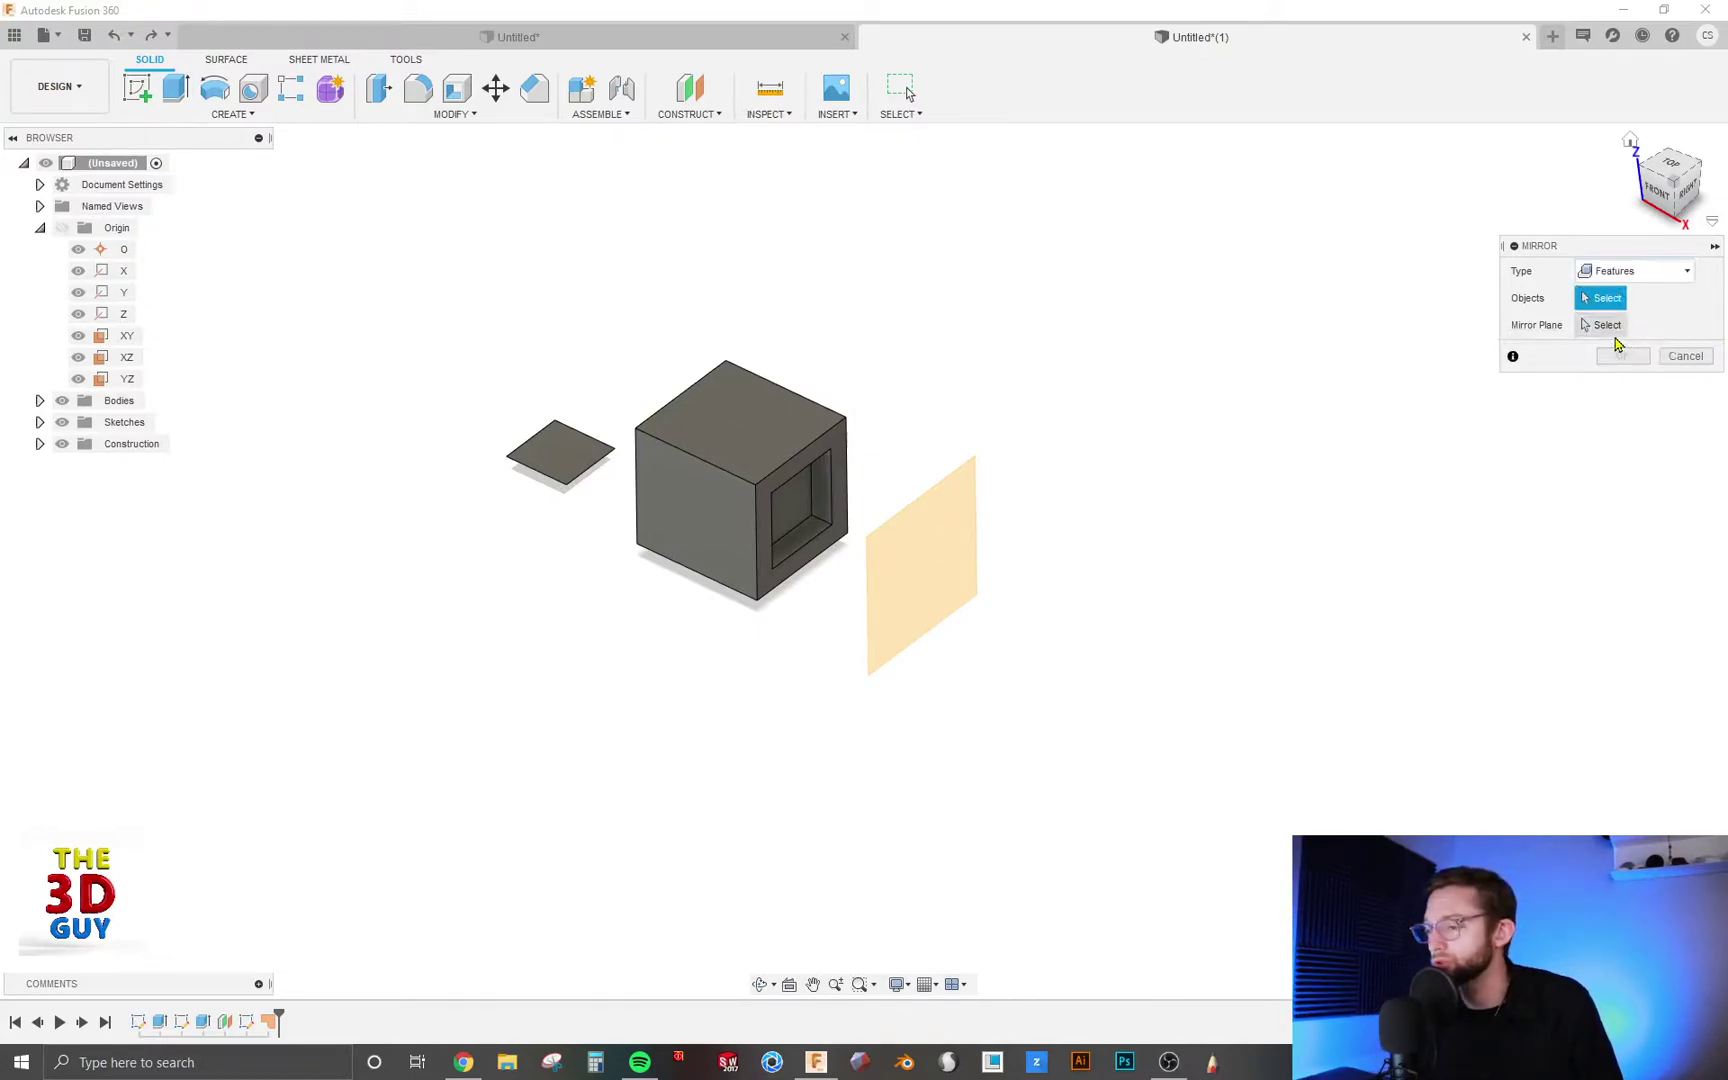
scroll(788, 502, up, 3)
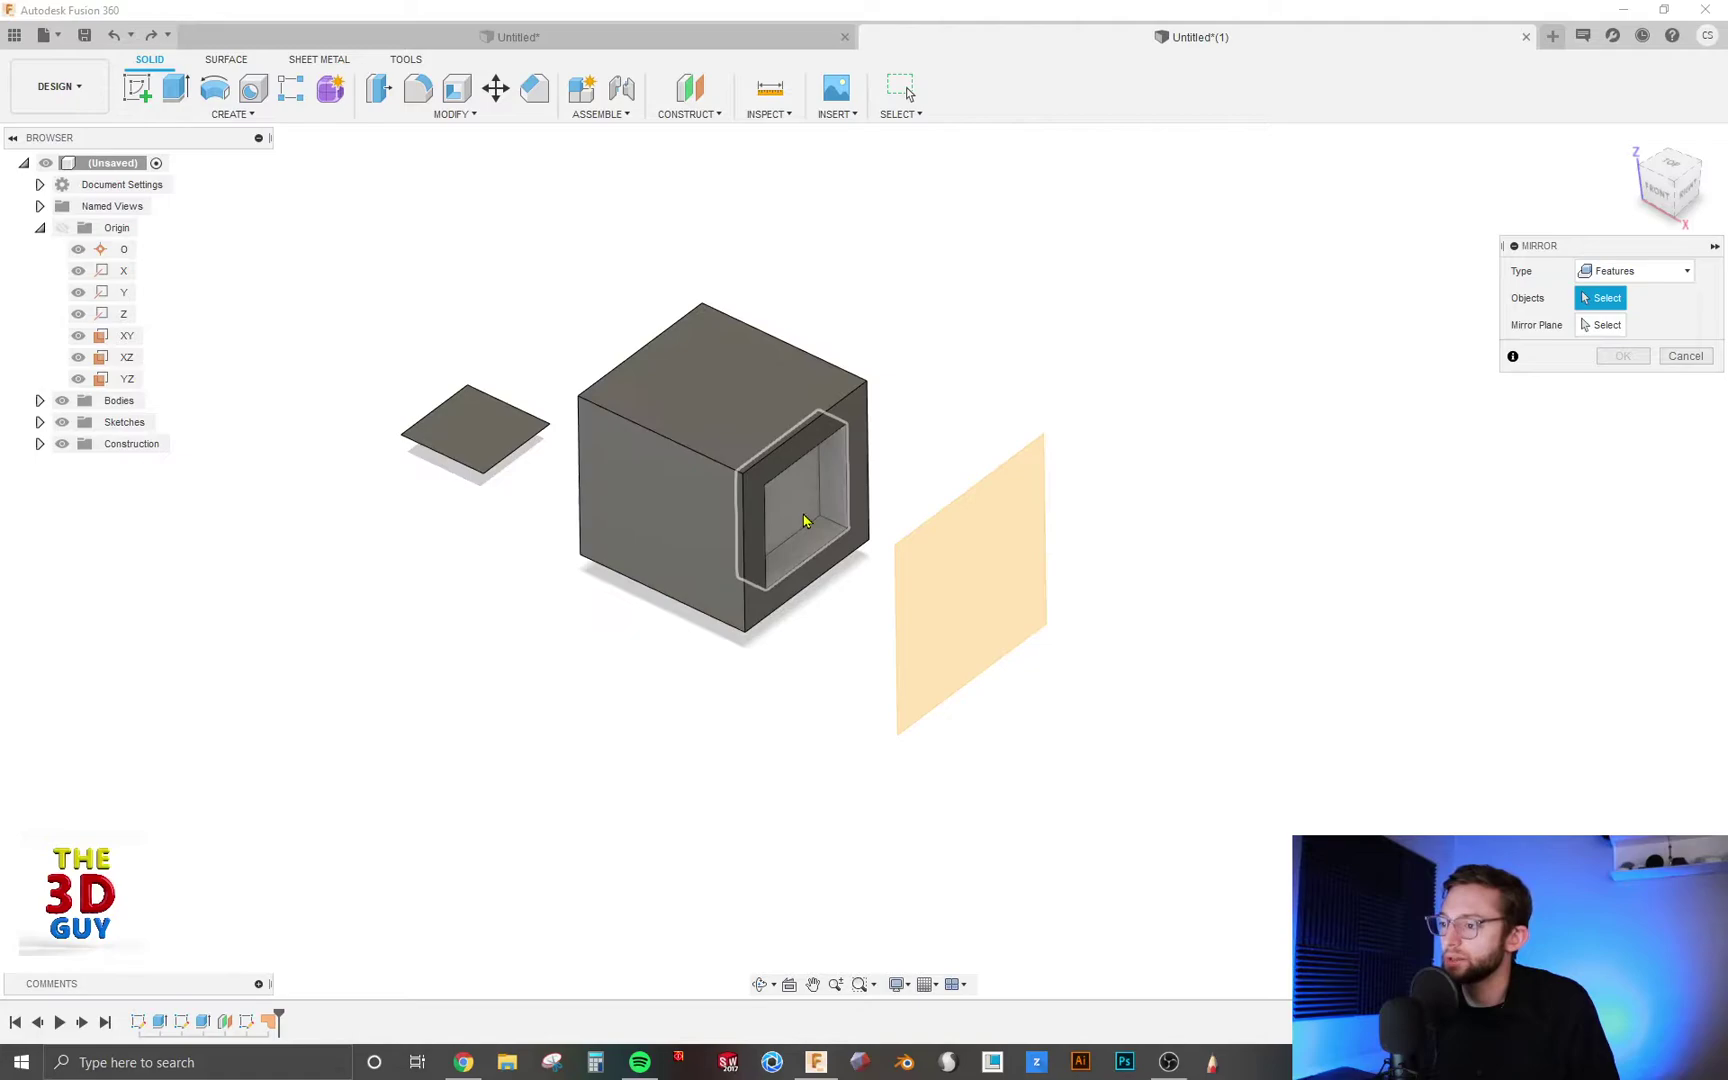
Select the square pocket as the mirror object and the construction plane as mirror plane
click(804, 512)
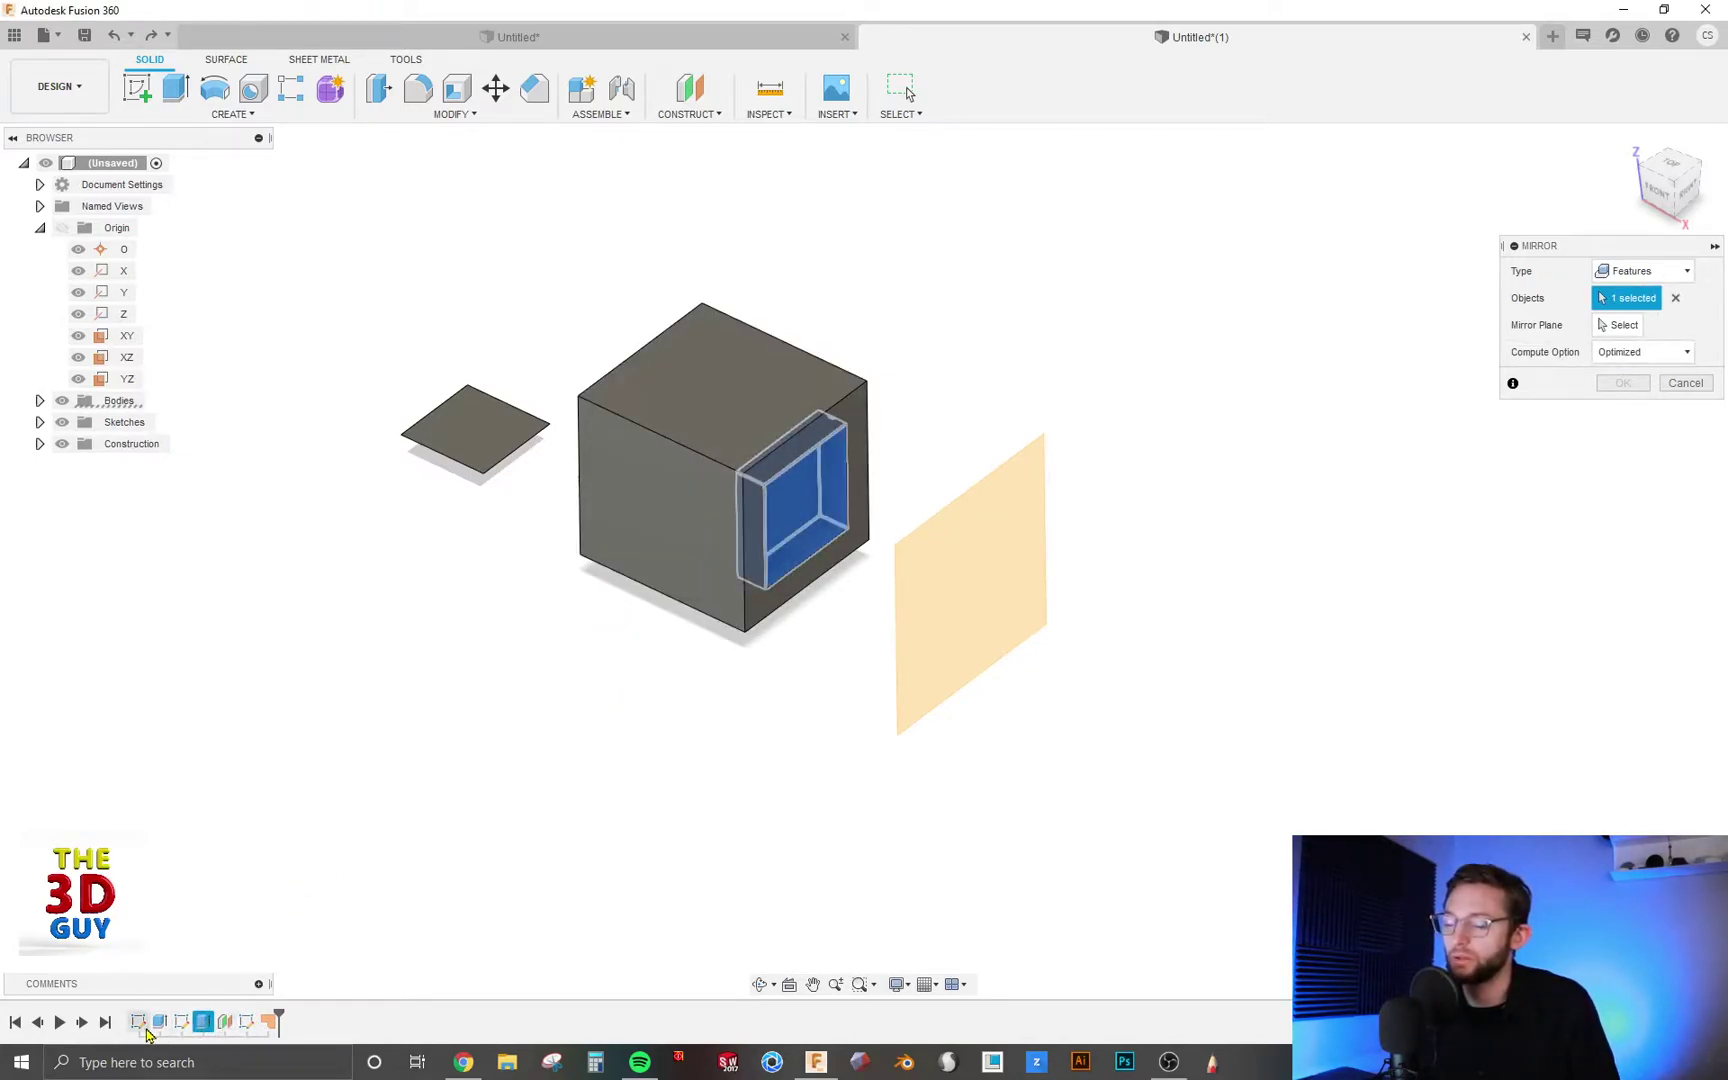
click(1618, 325)
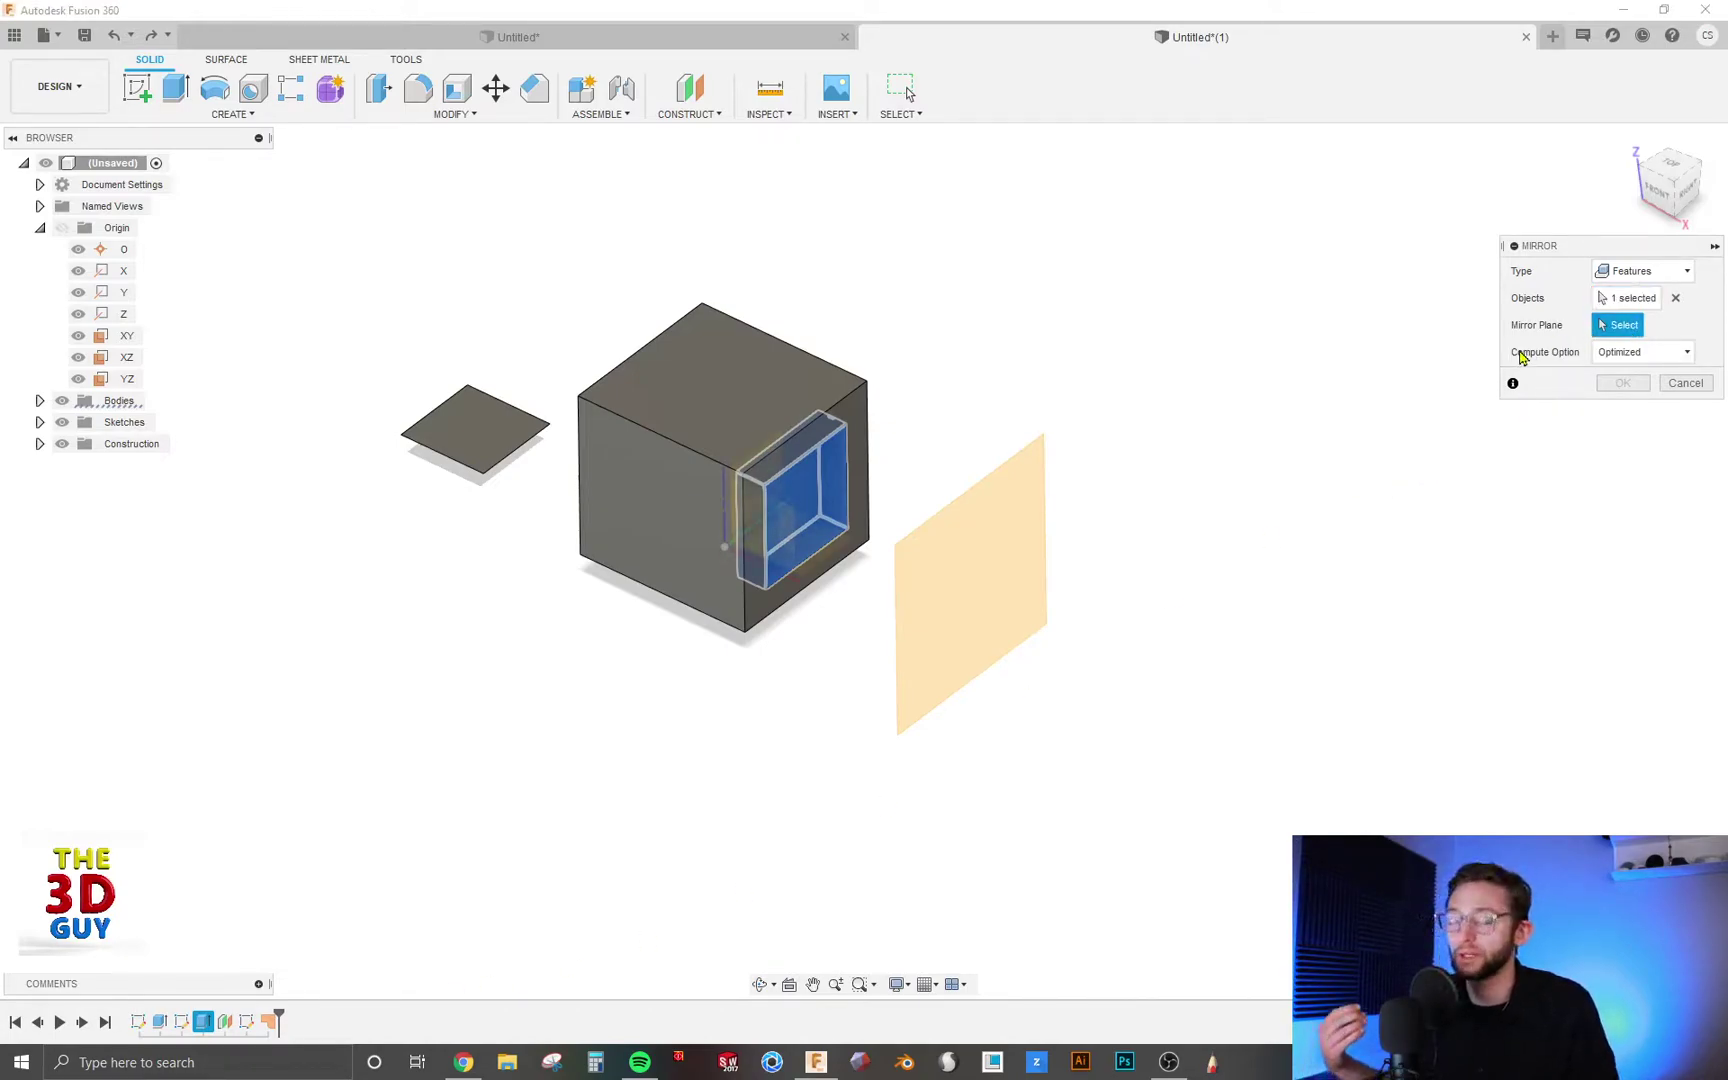
click(991, 570)
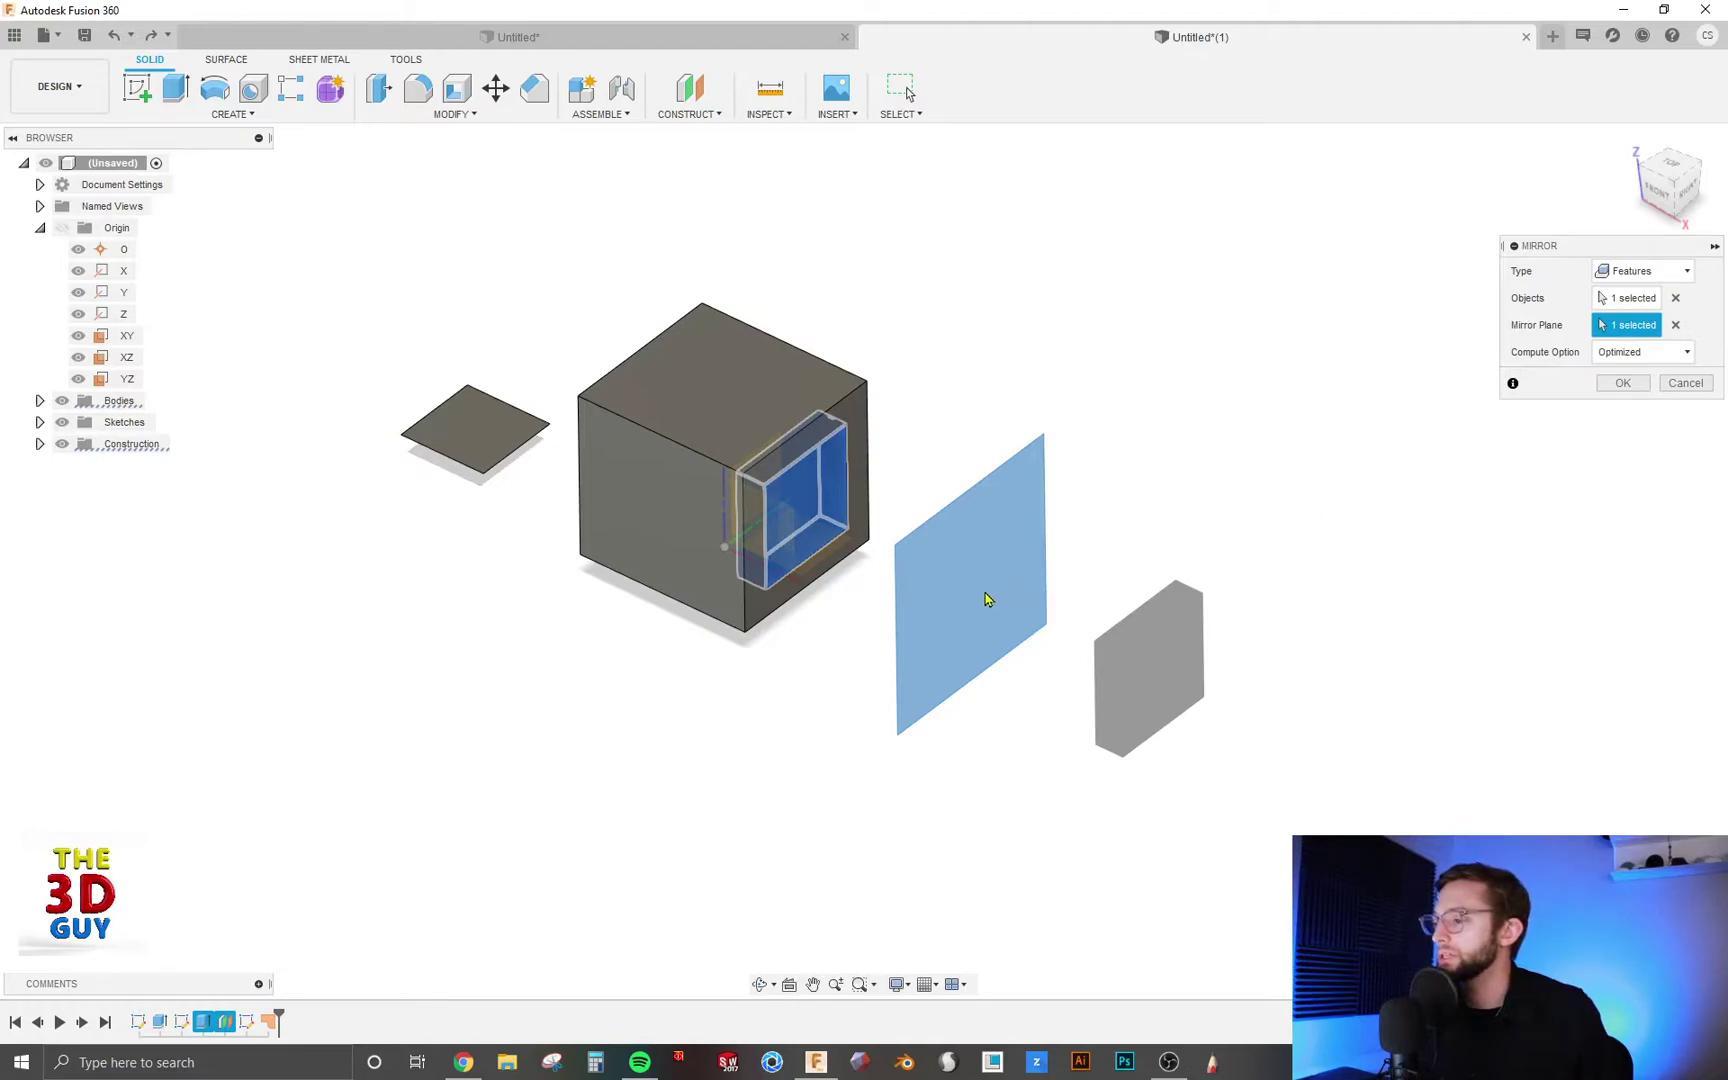
Replace the construction plane with the YZ origin plane as the mirror plane
click(1675, 325)
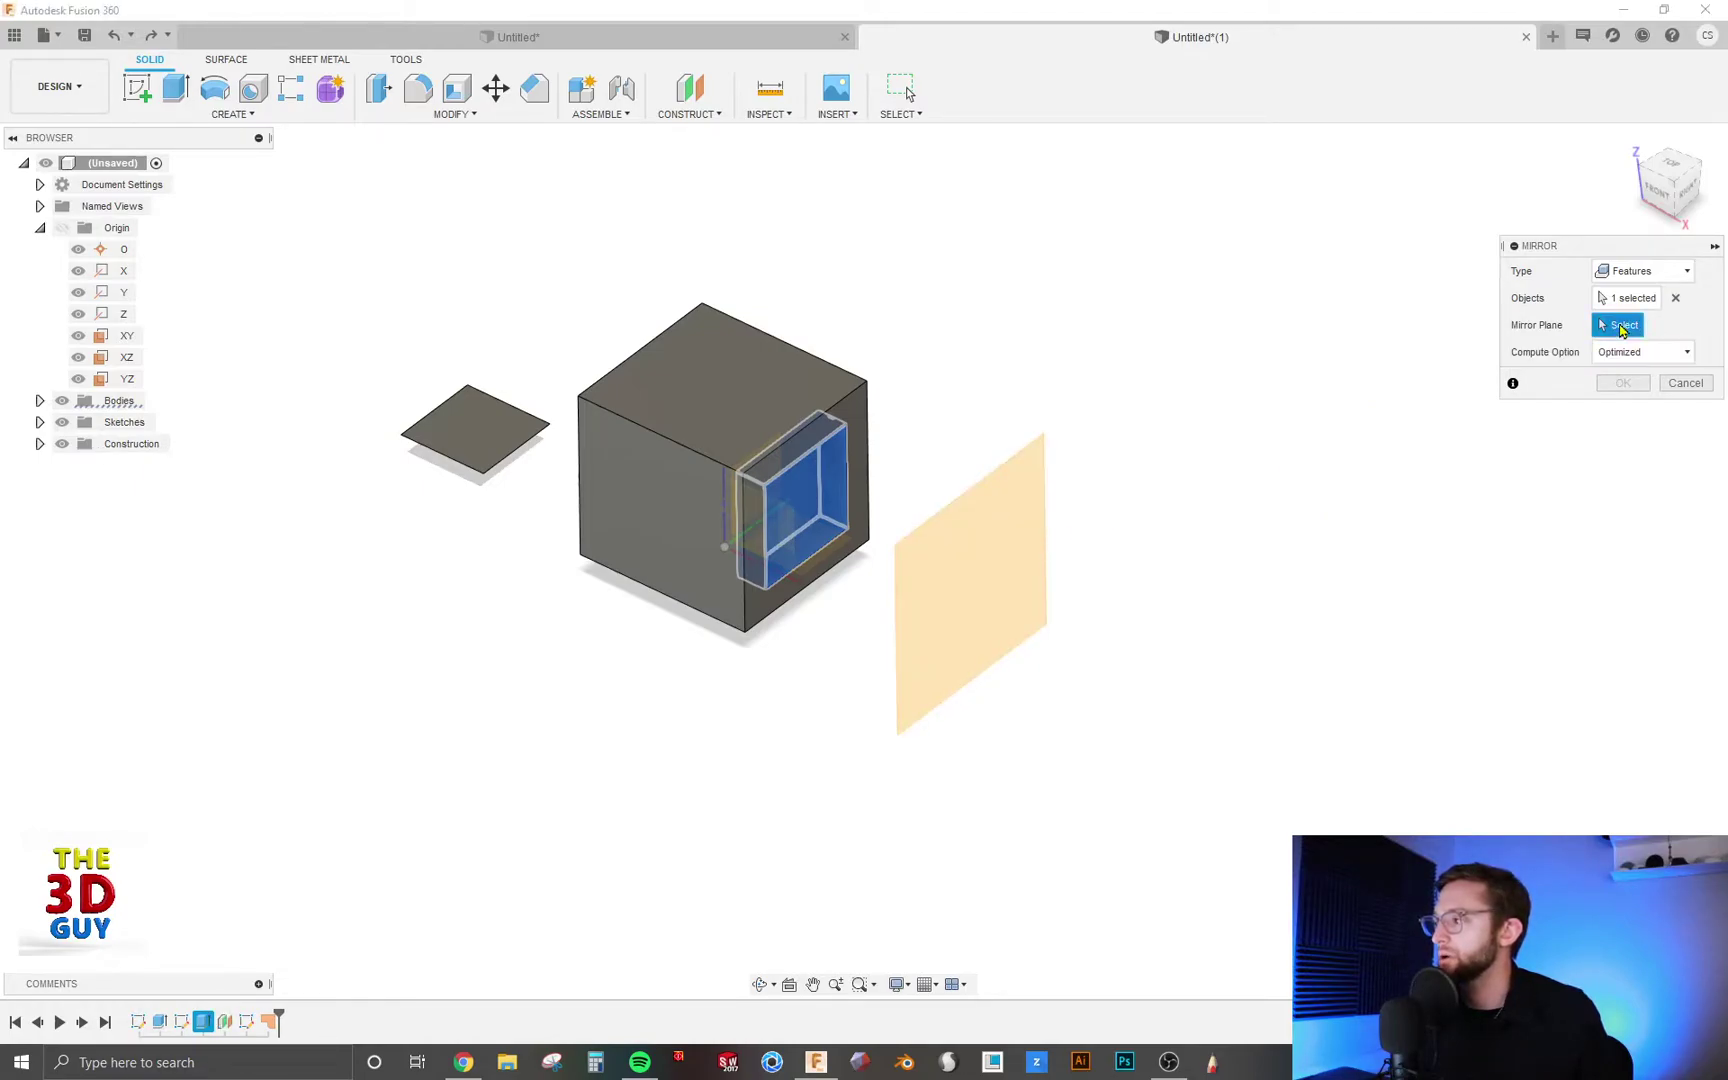
shift+middle_drag(1033, 494, 980, 525)
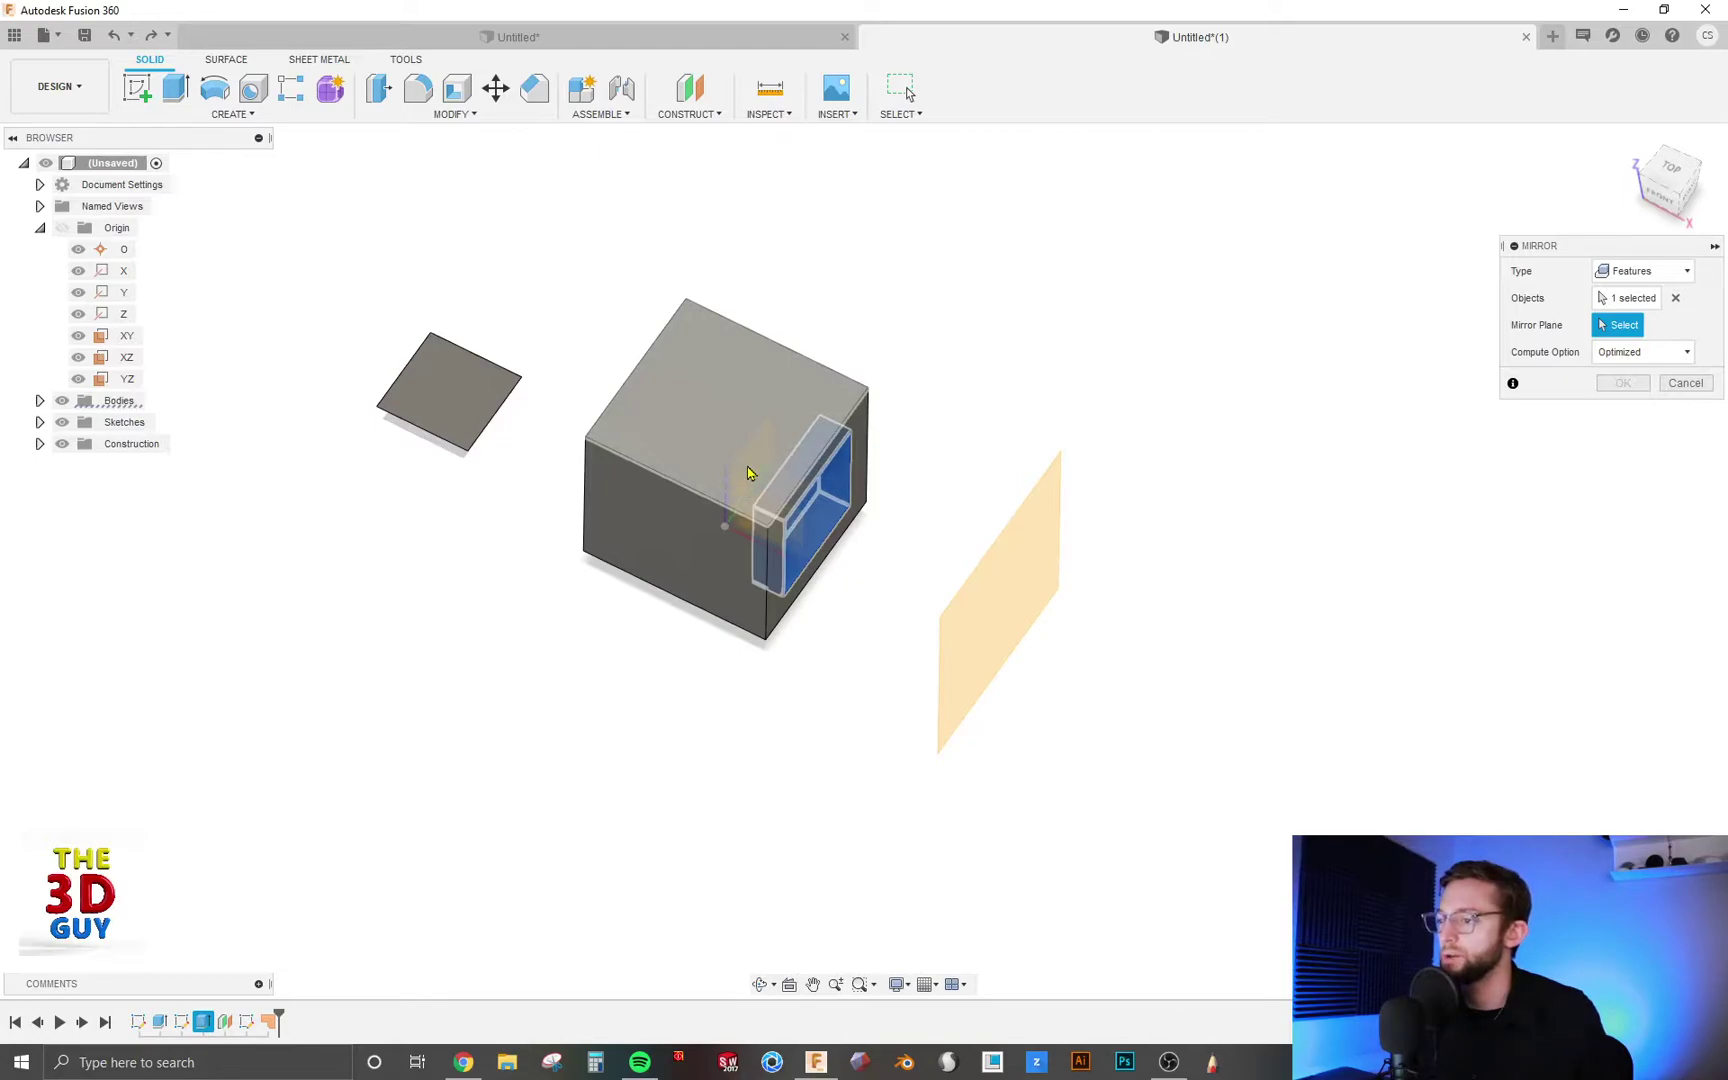
mouse_move(748, 473)
shift+middle_down()
mouse_move(741, 485)
mouse_move(766, 458)
shift+middle_up()
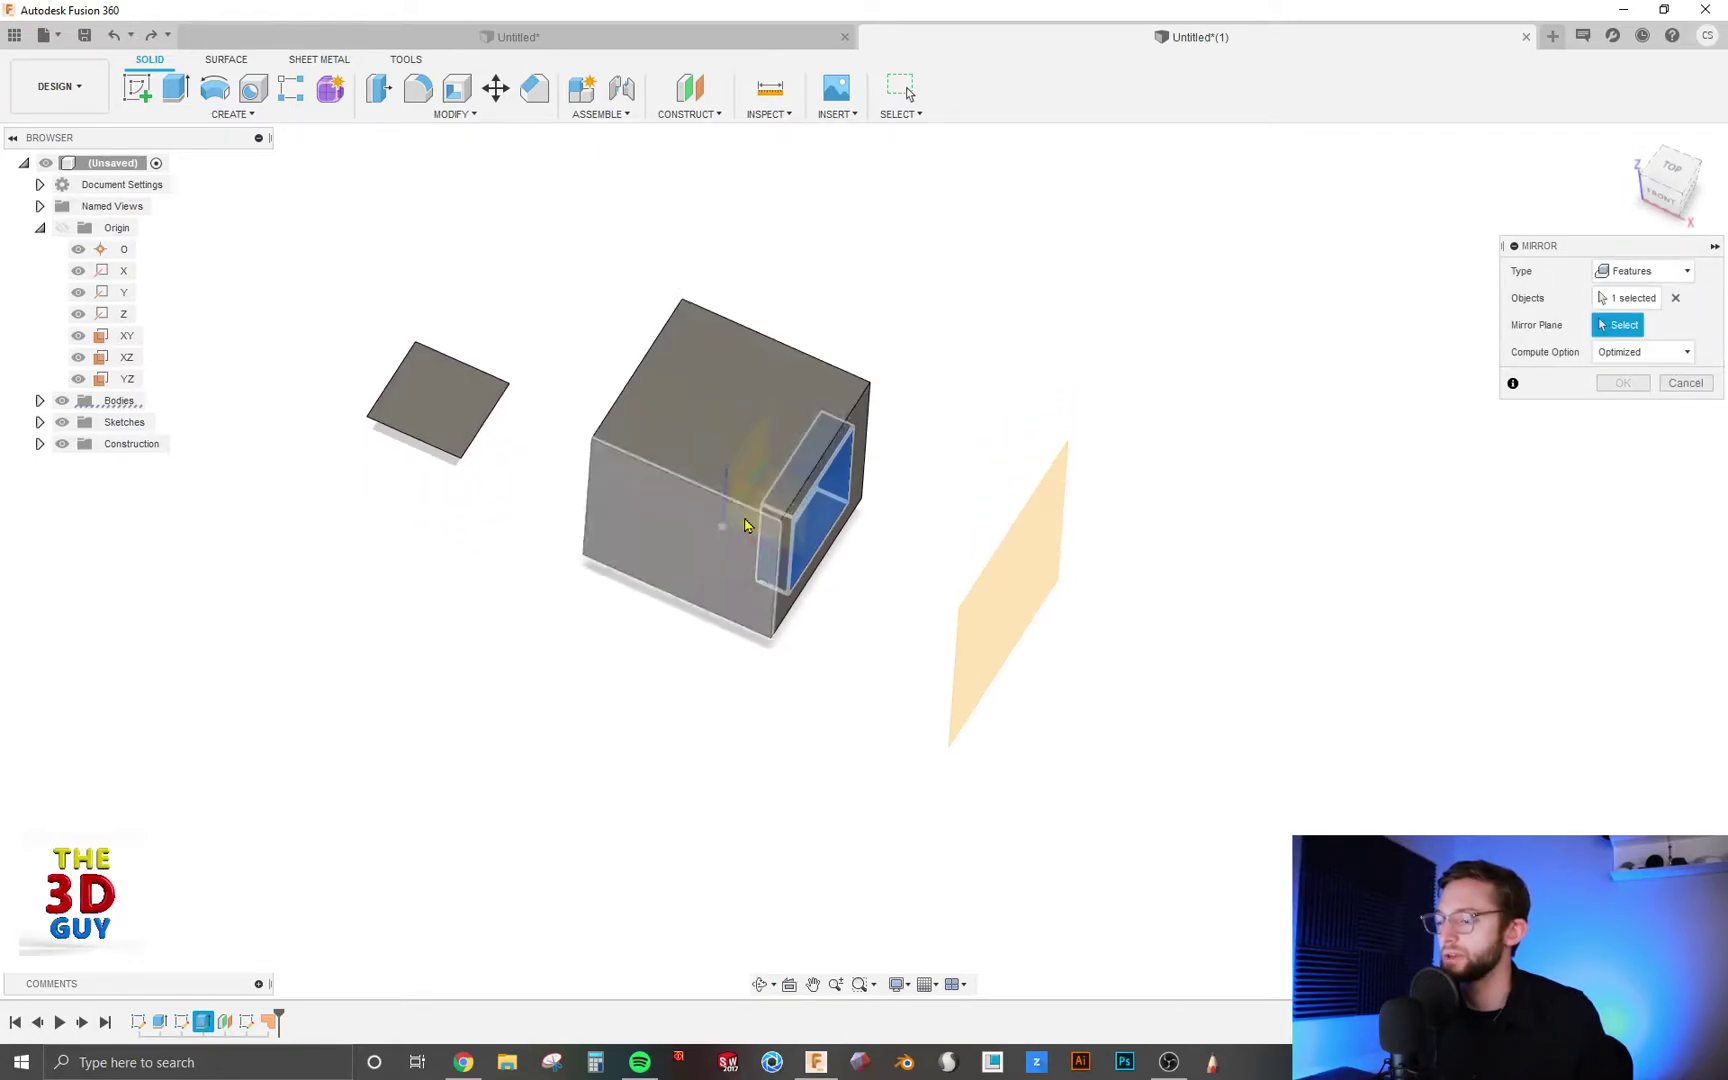
click(126, 378)
shift+middle_drag(560, 666, 706, 656)
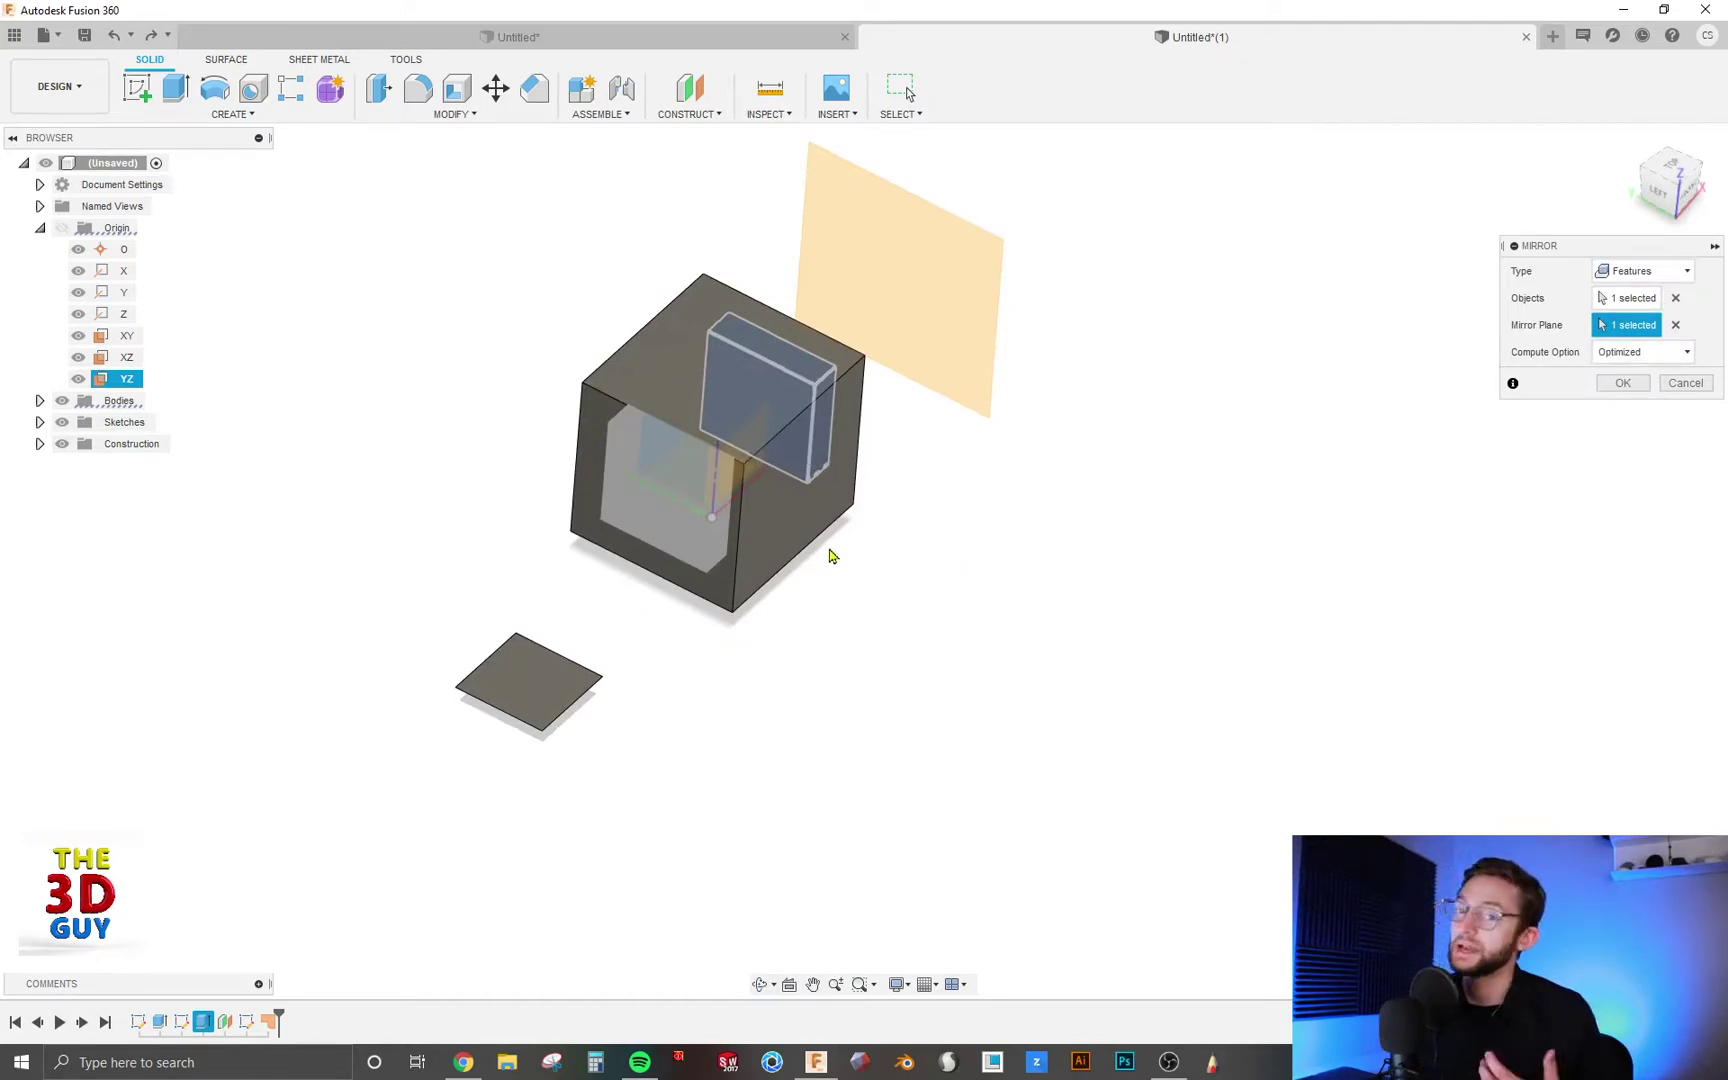
Keep the Optimized compute option and apply the mirror to create the second pocket
click(1605, 353)
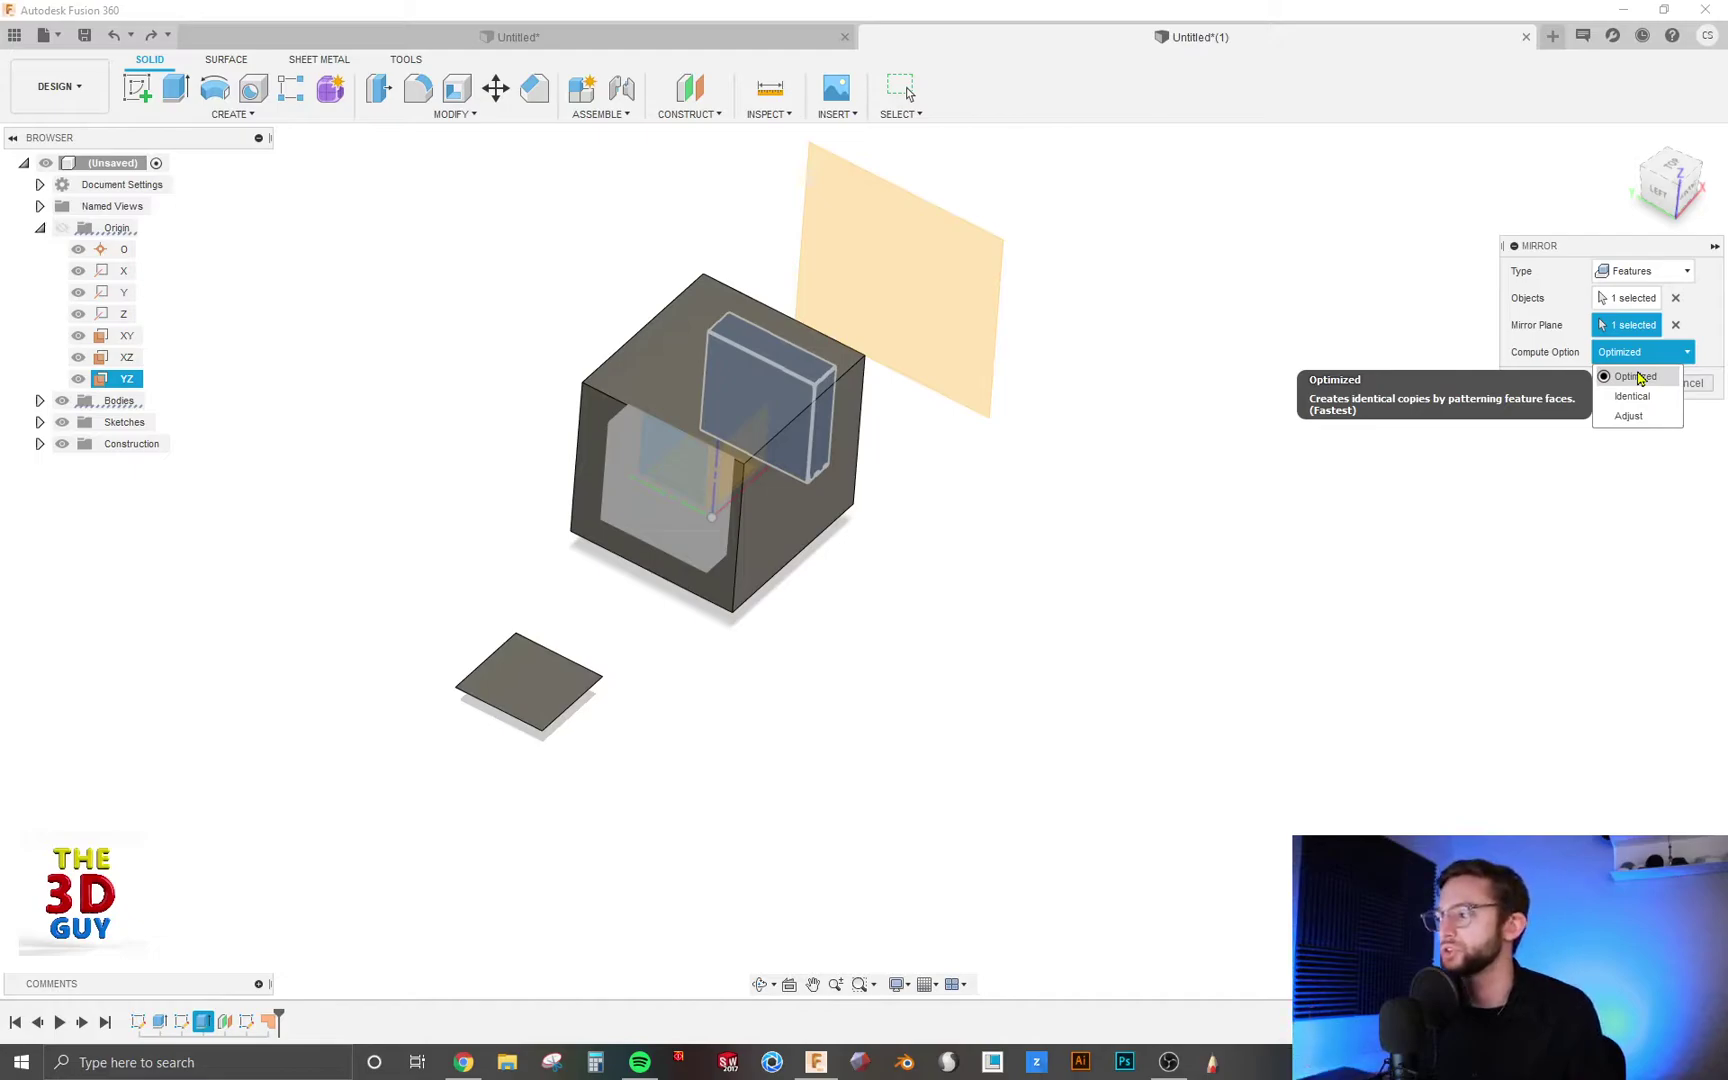
click(1638, 377)
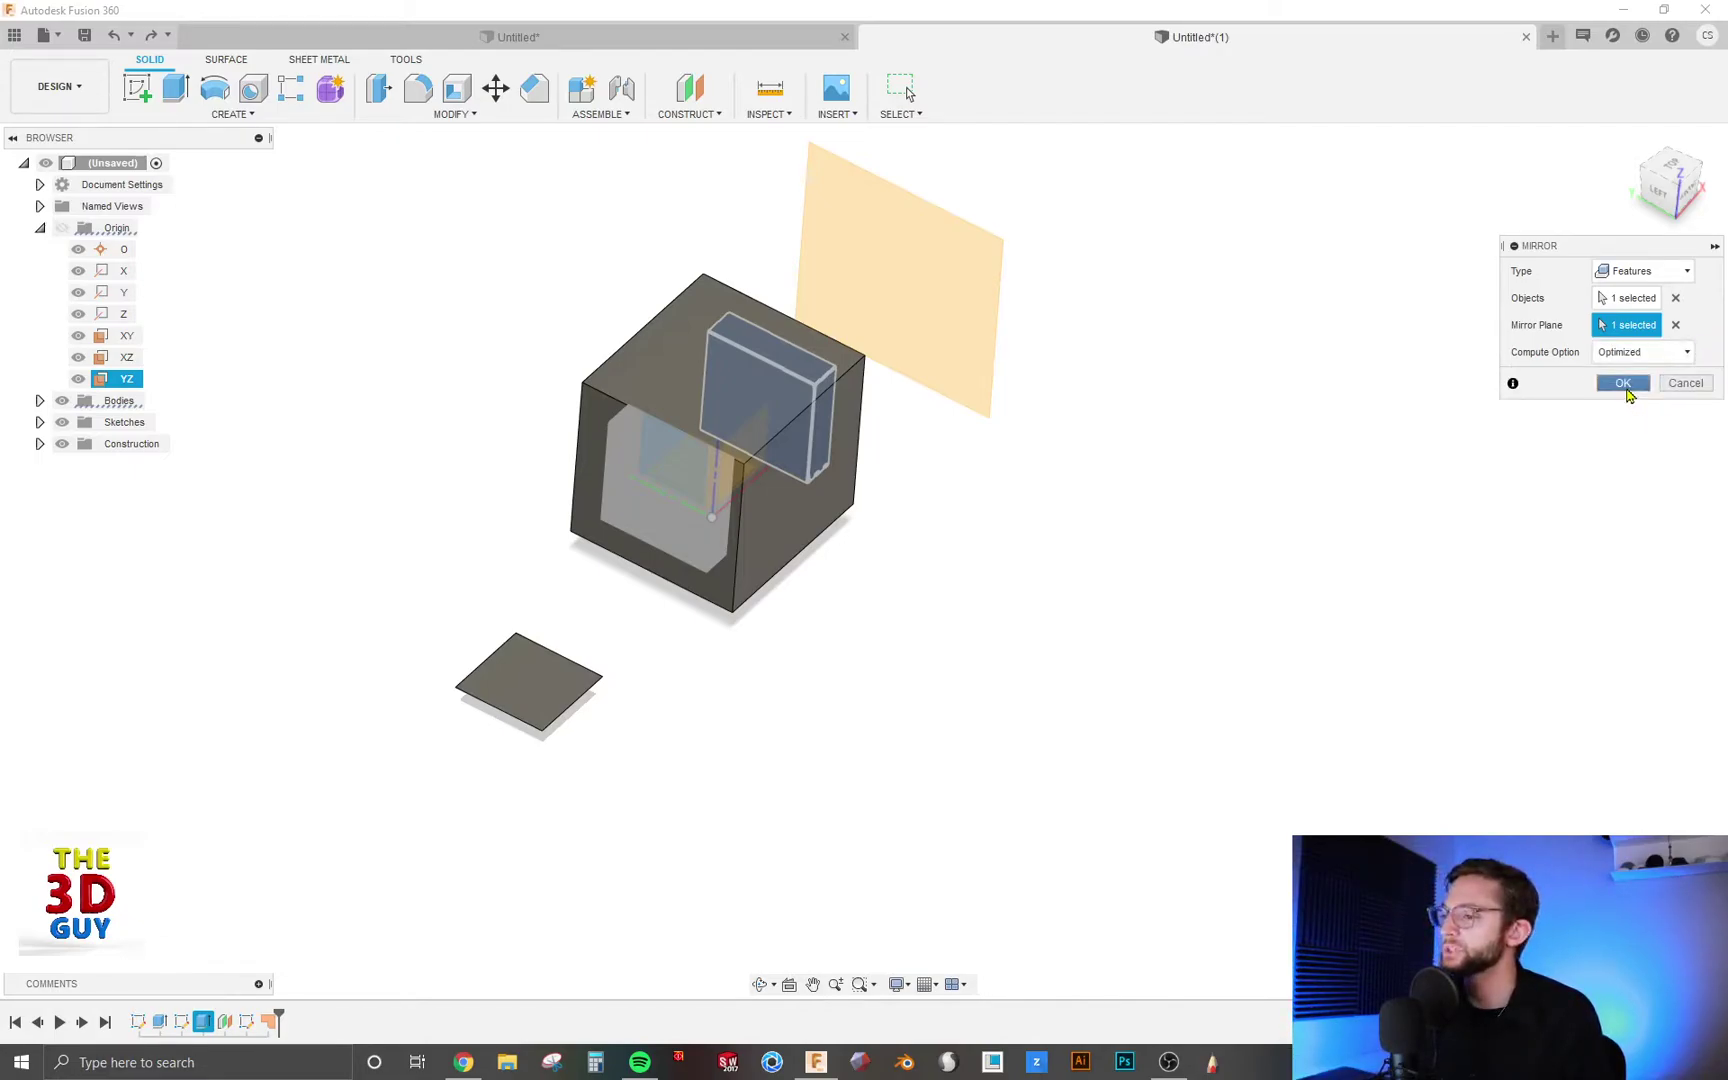
click(1623, 383)
shift+middle_drag(756, 598, 700, 550)
Start a new Mirror command with its type set to Bodies
click(230, 114)
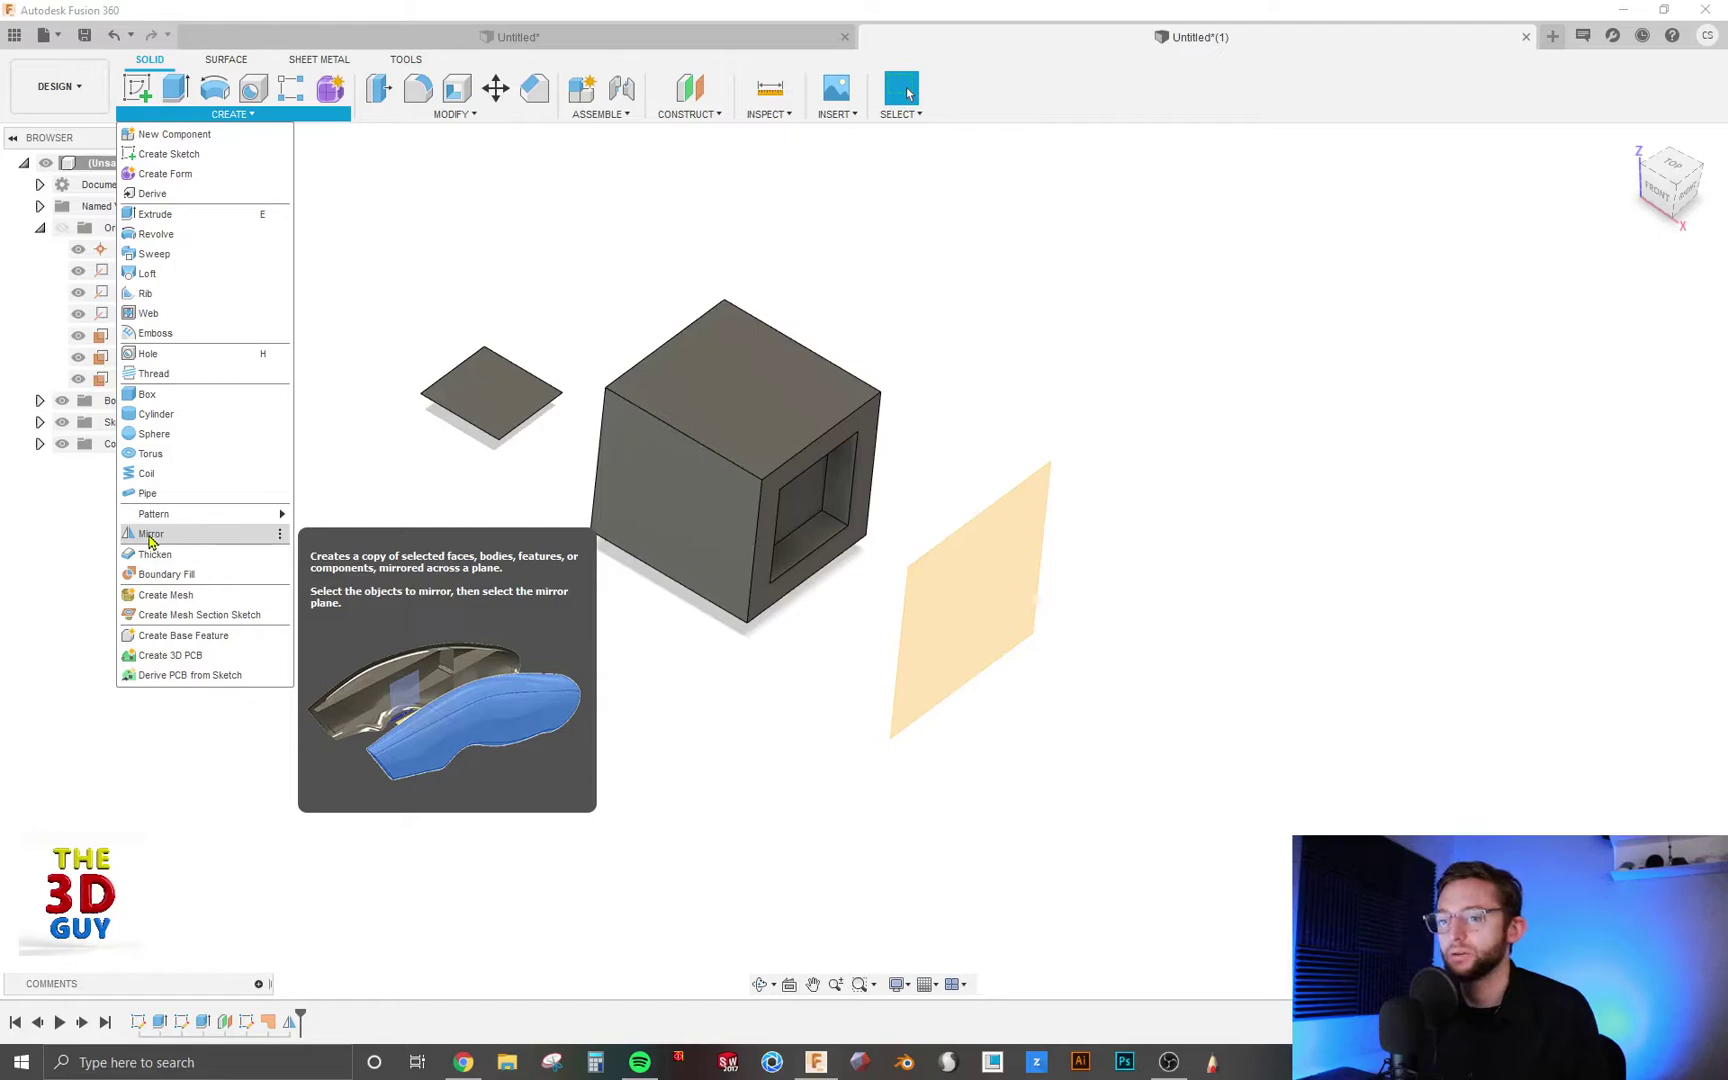
click(152, 534)
click(1685, 272)
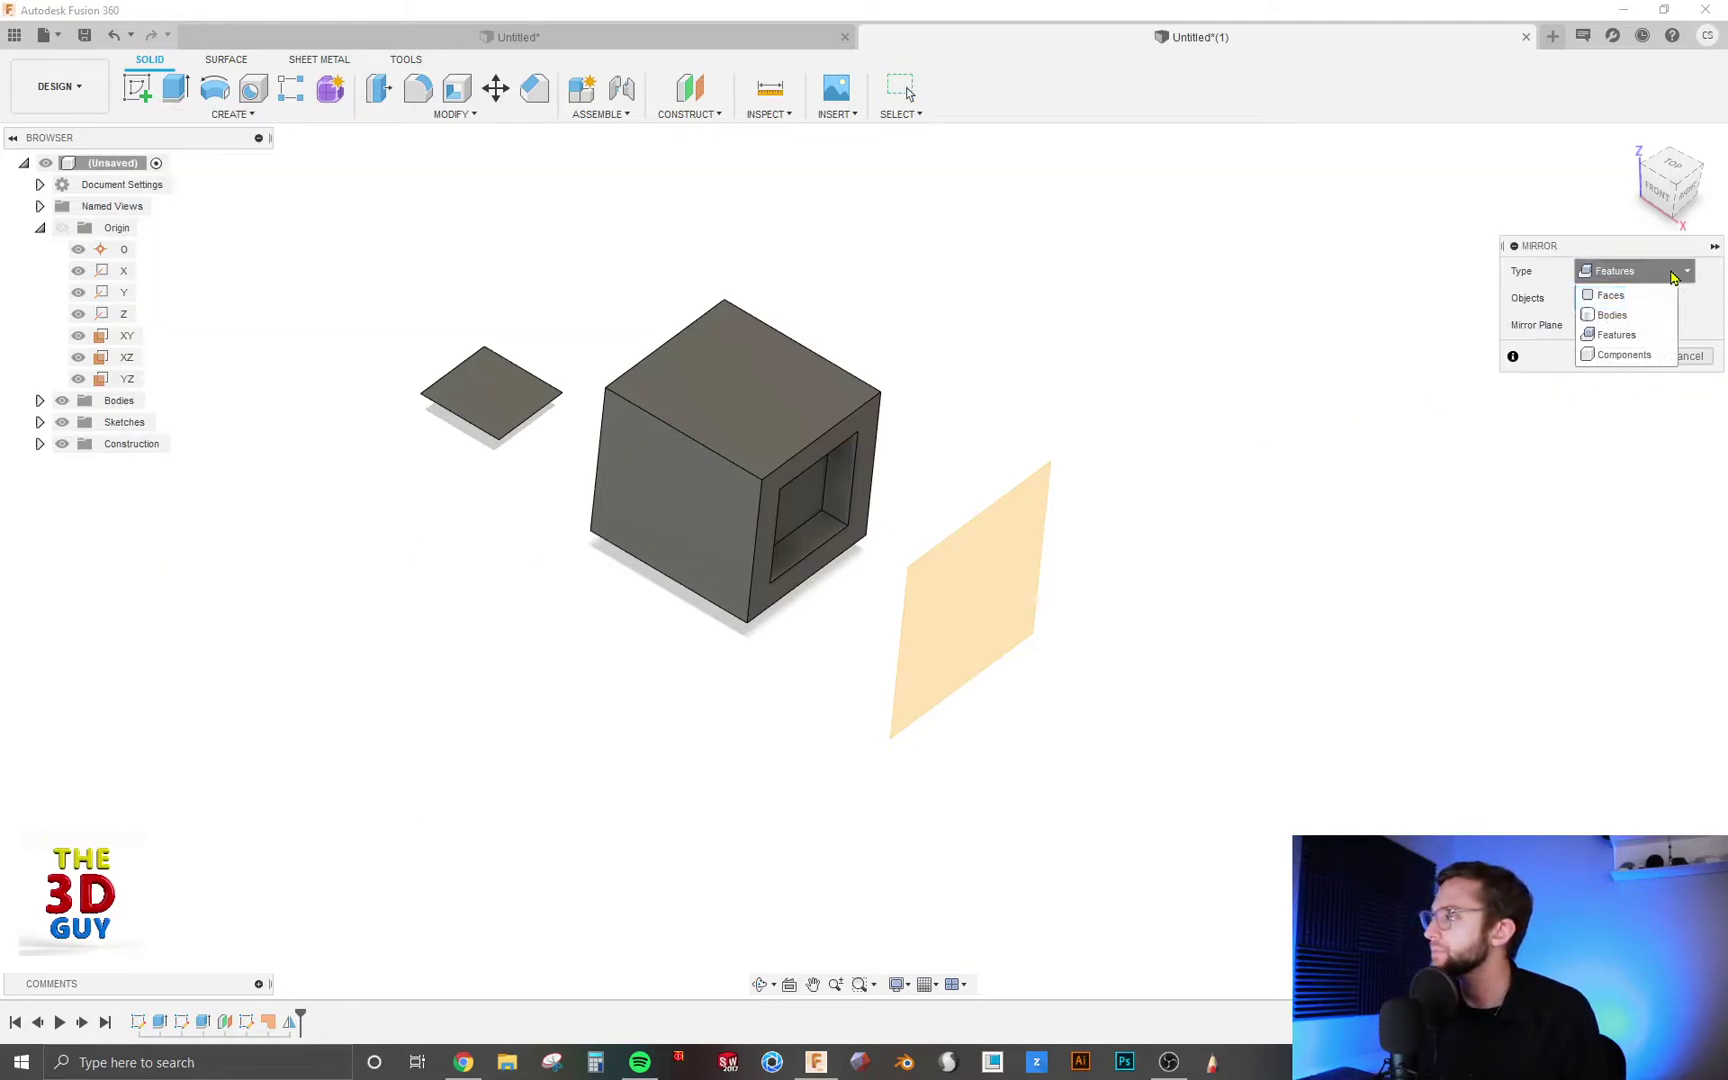
click(1612, 315)
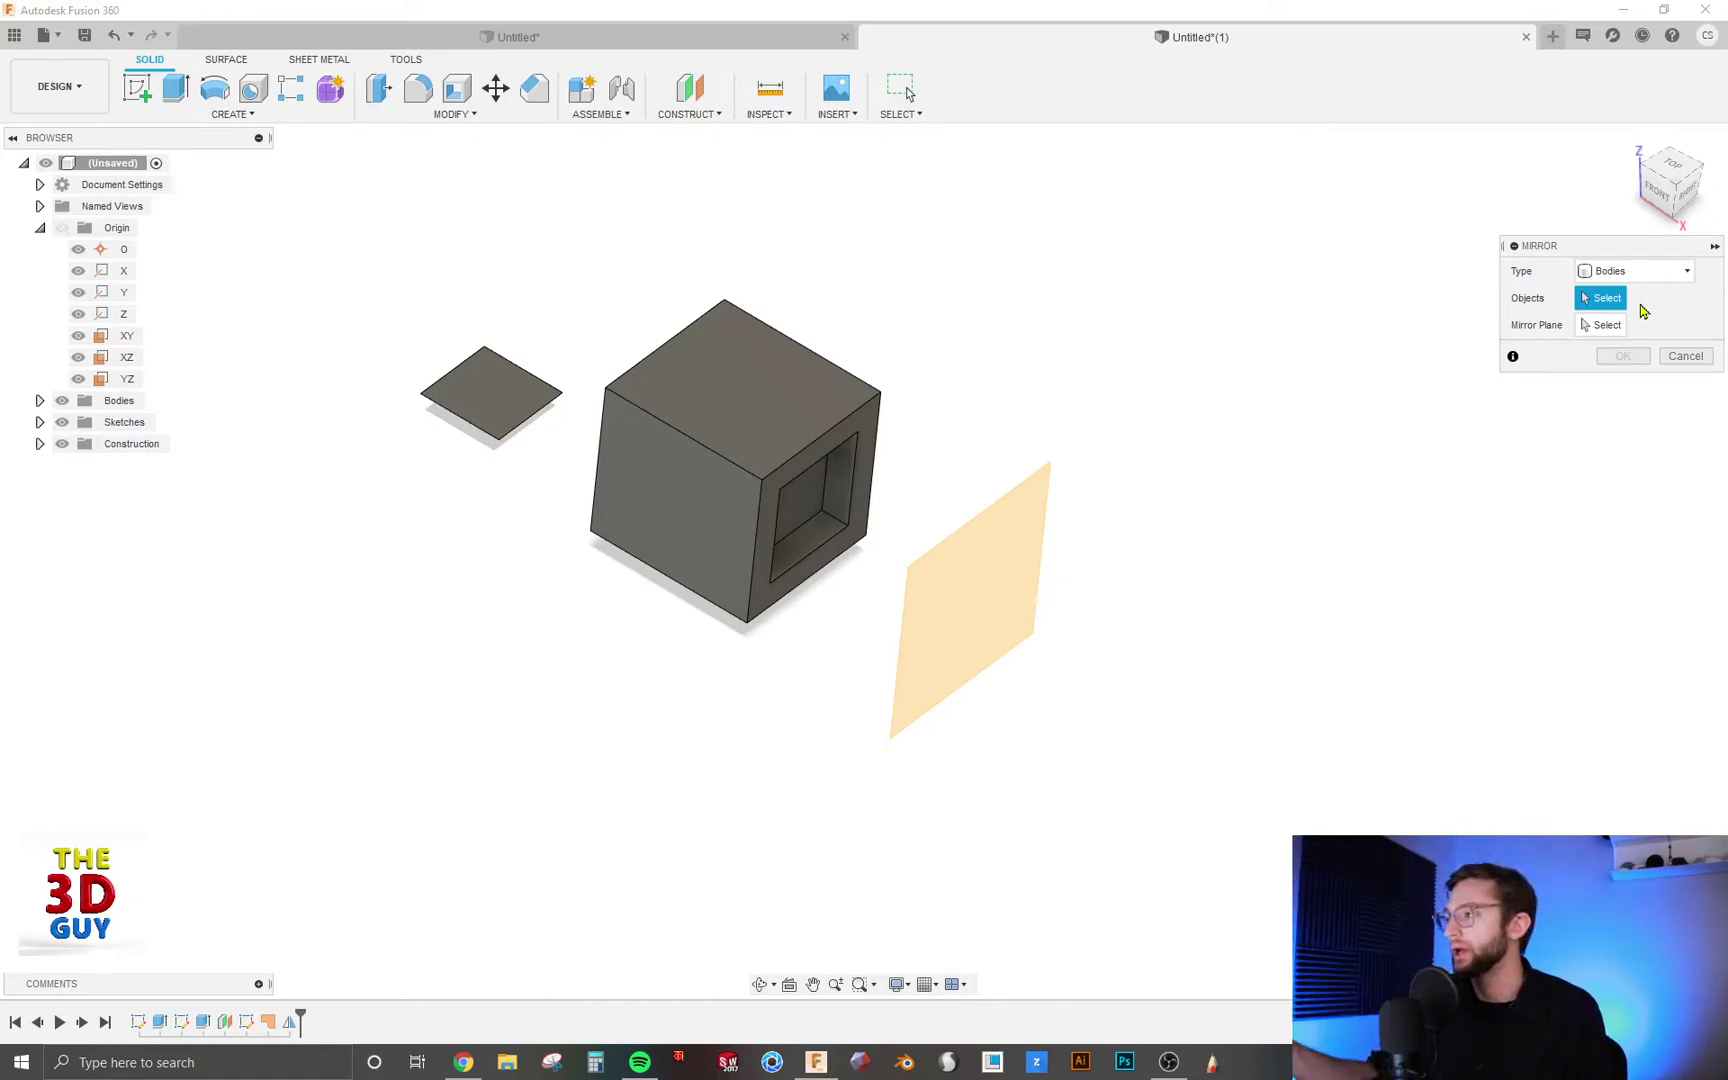
mouse_move(1350, 356)
shift+middle_down()
mouse_move(1247, 350)
mouse_move(1288, 368)
shift+middle_up()
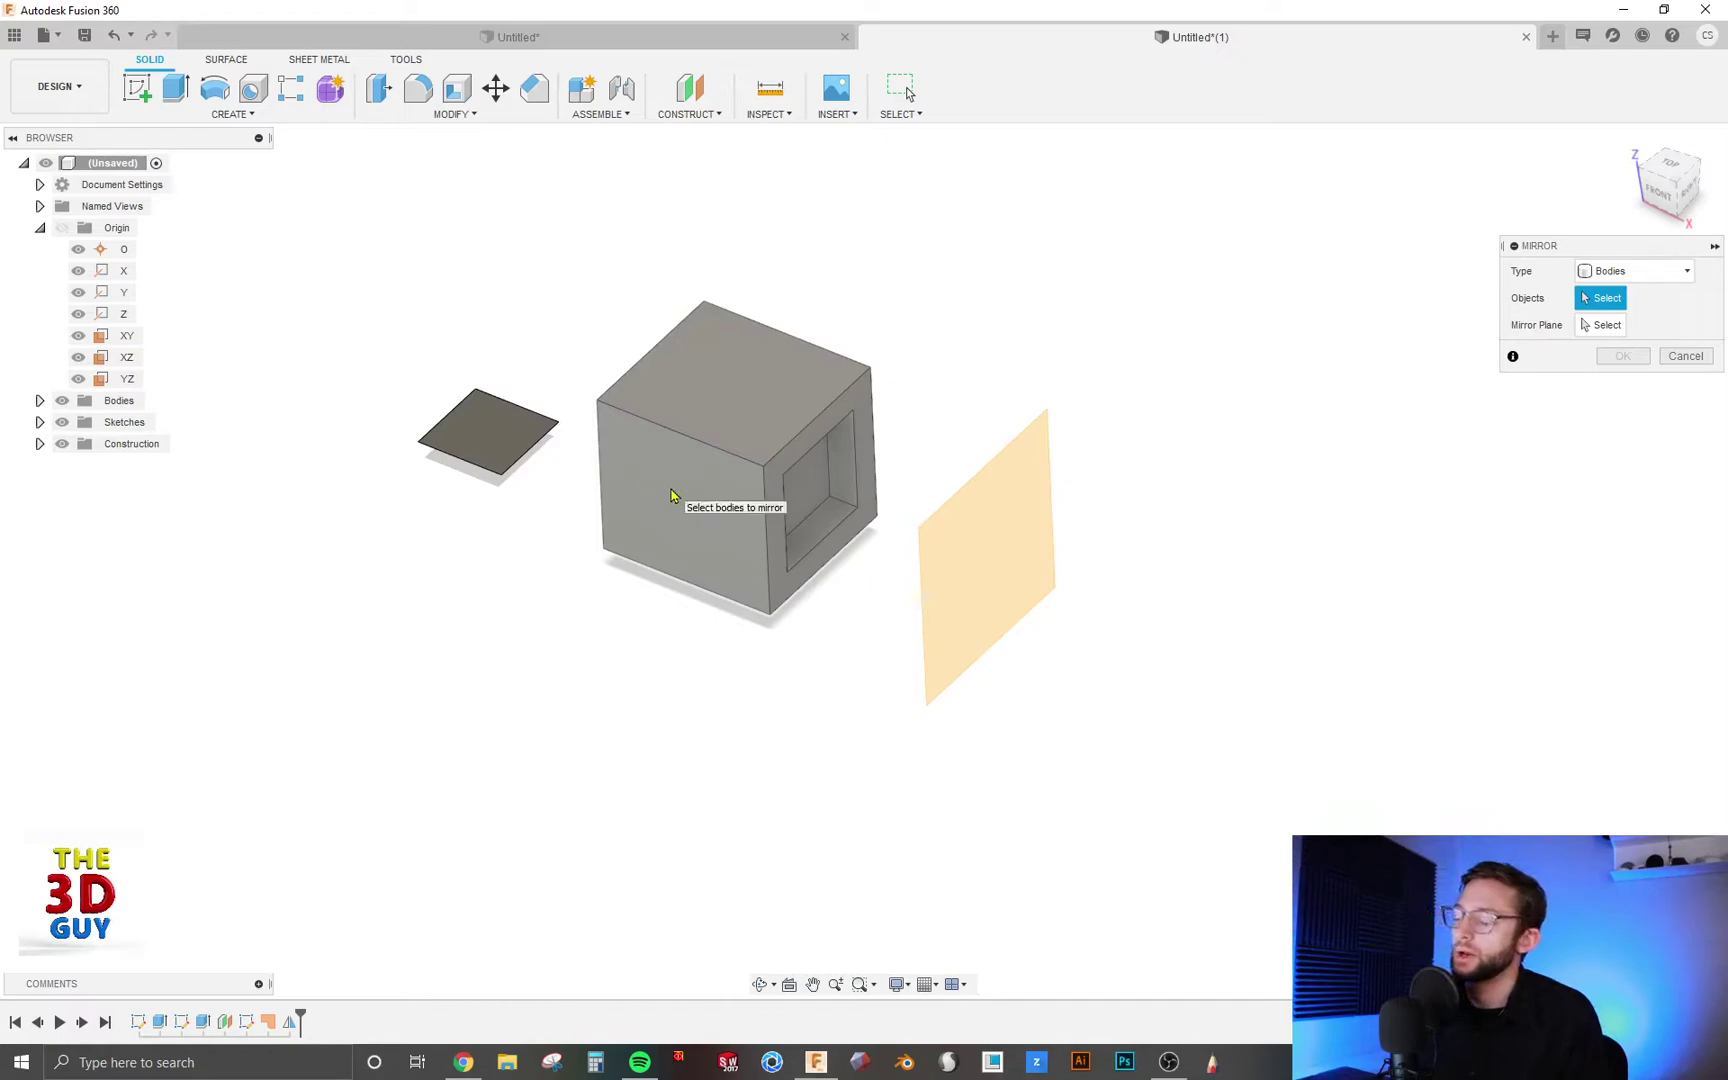
Mirror the cube and square plate across the construction plane as new bodies
click(708, 500)
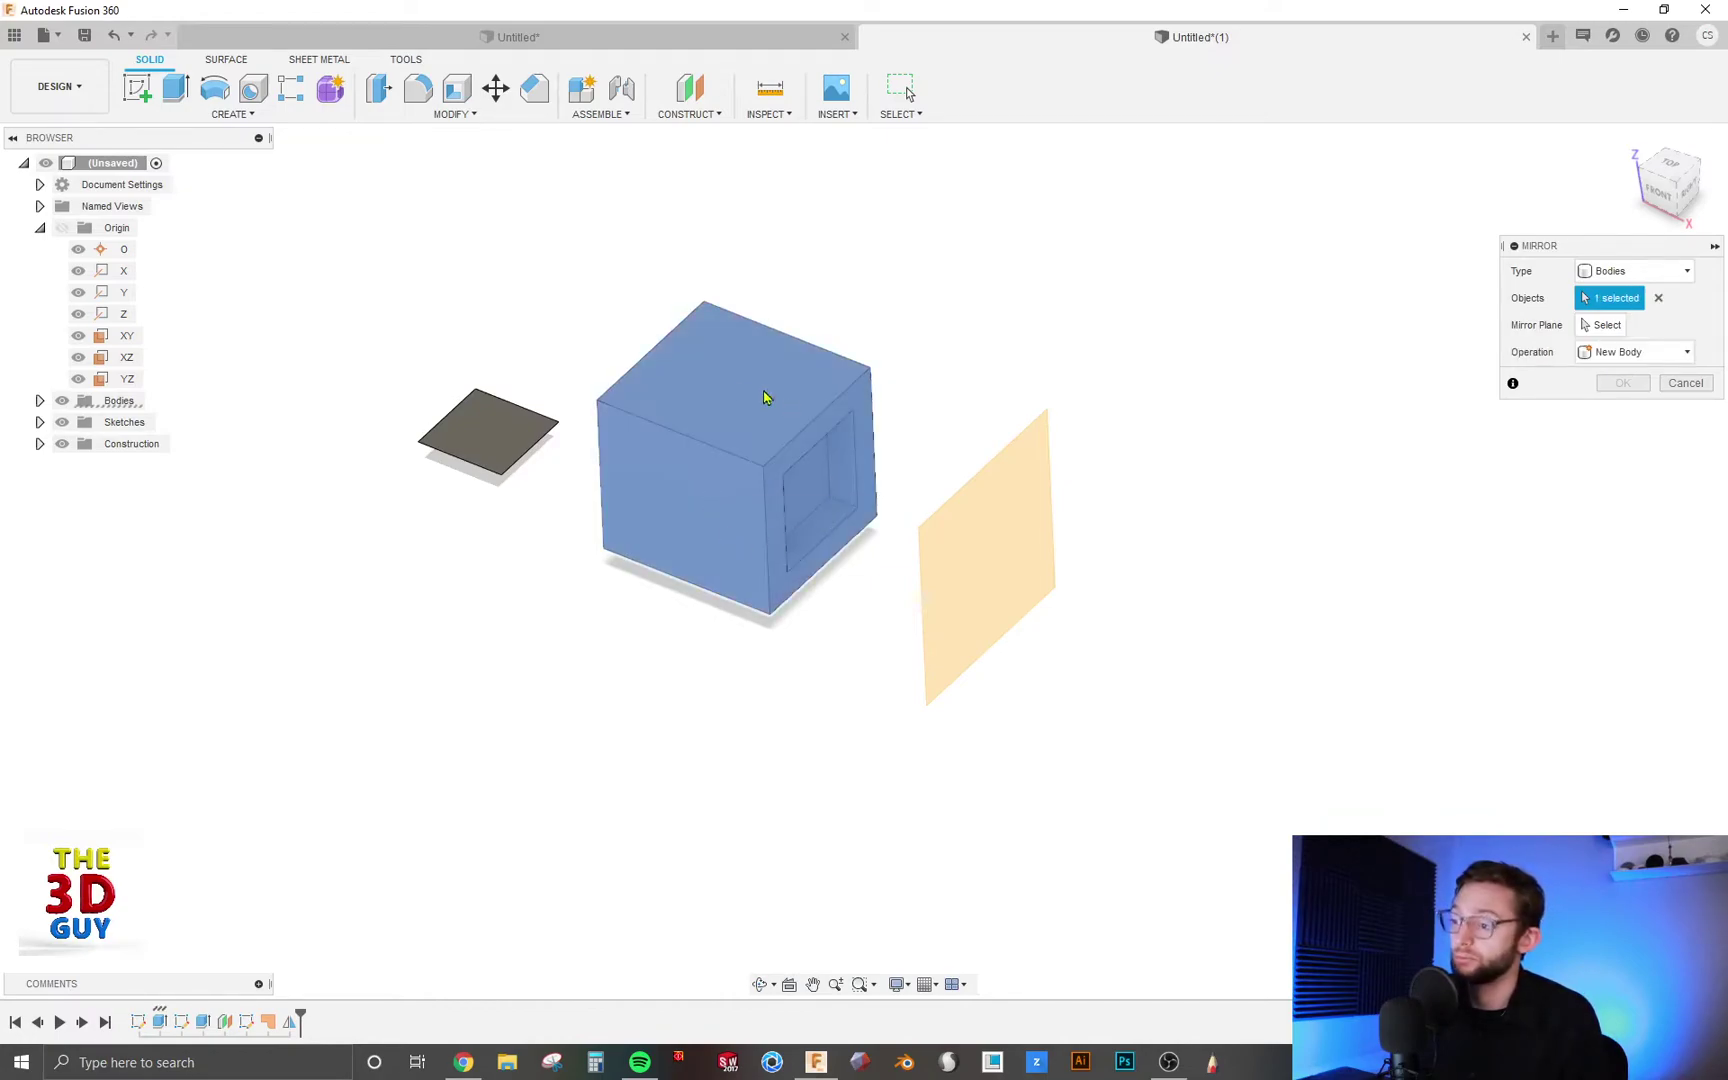
click(481, 451)
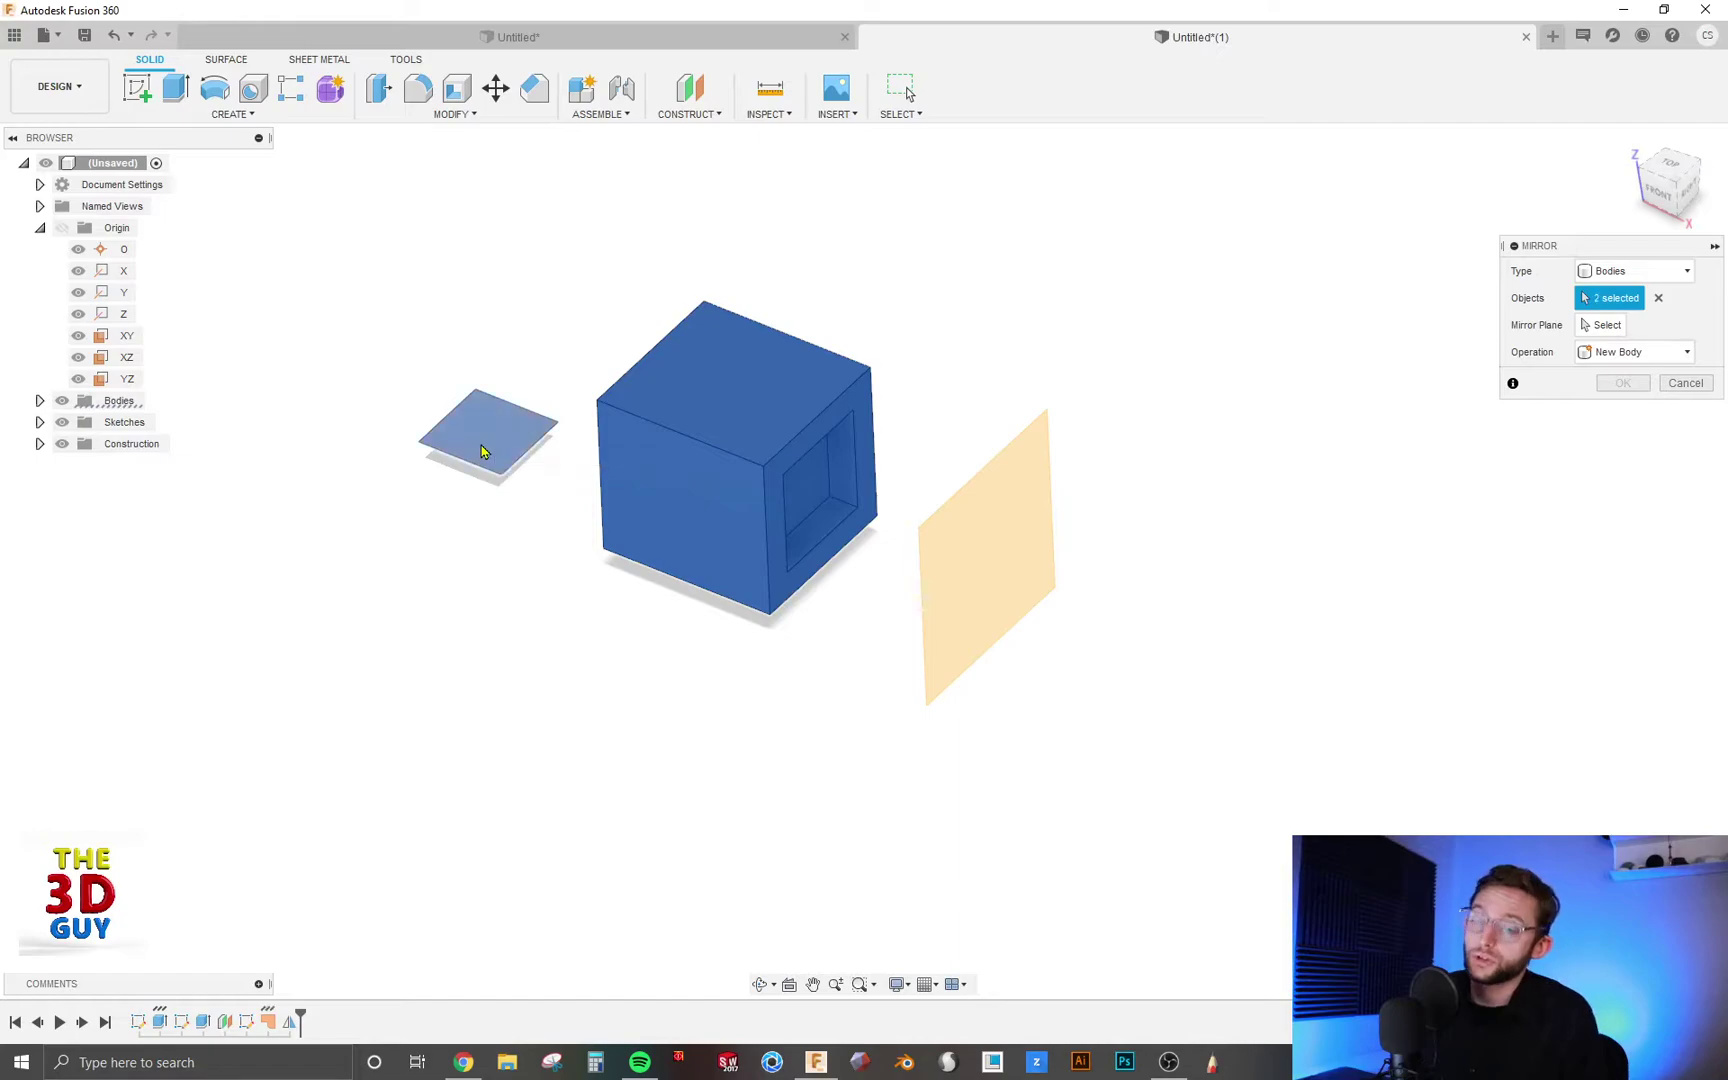
click(1618, 327)
click(985, 538)
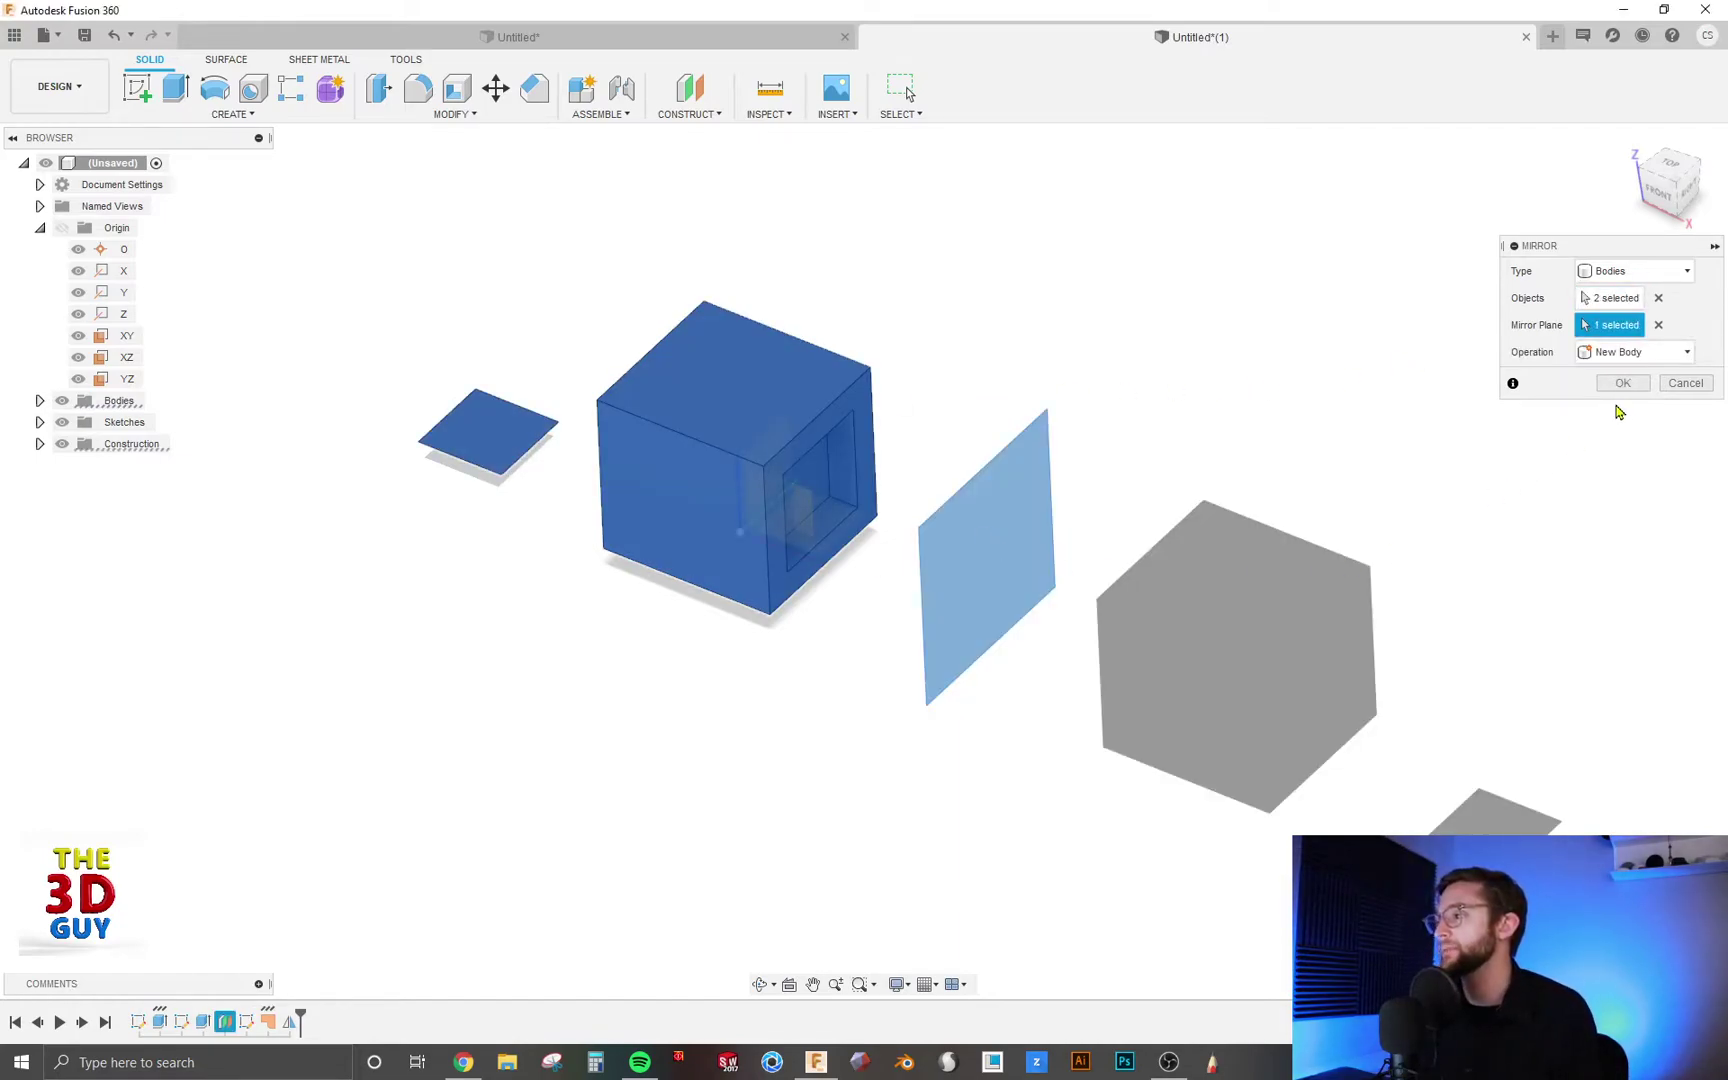
click(1628, 360)
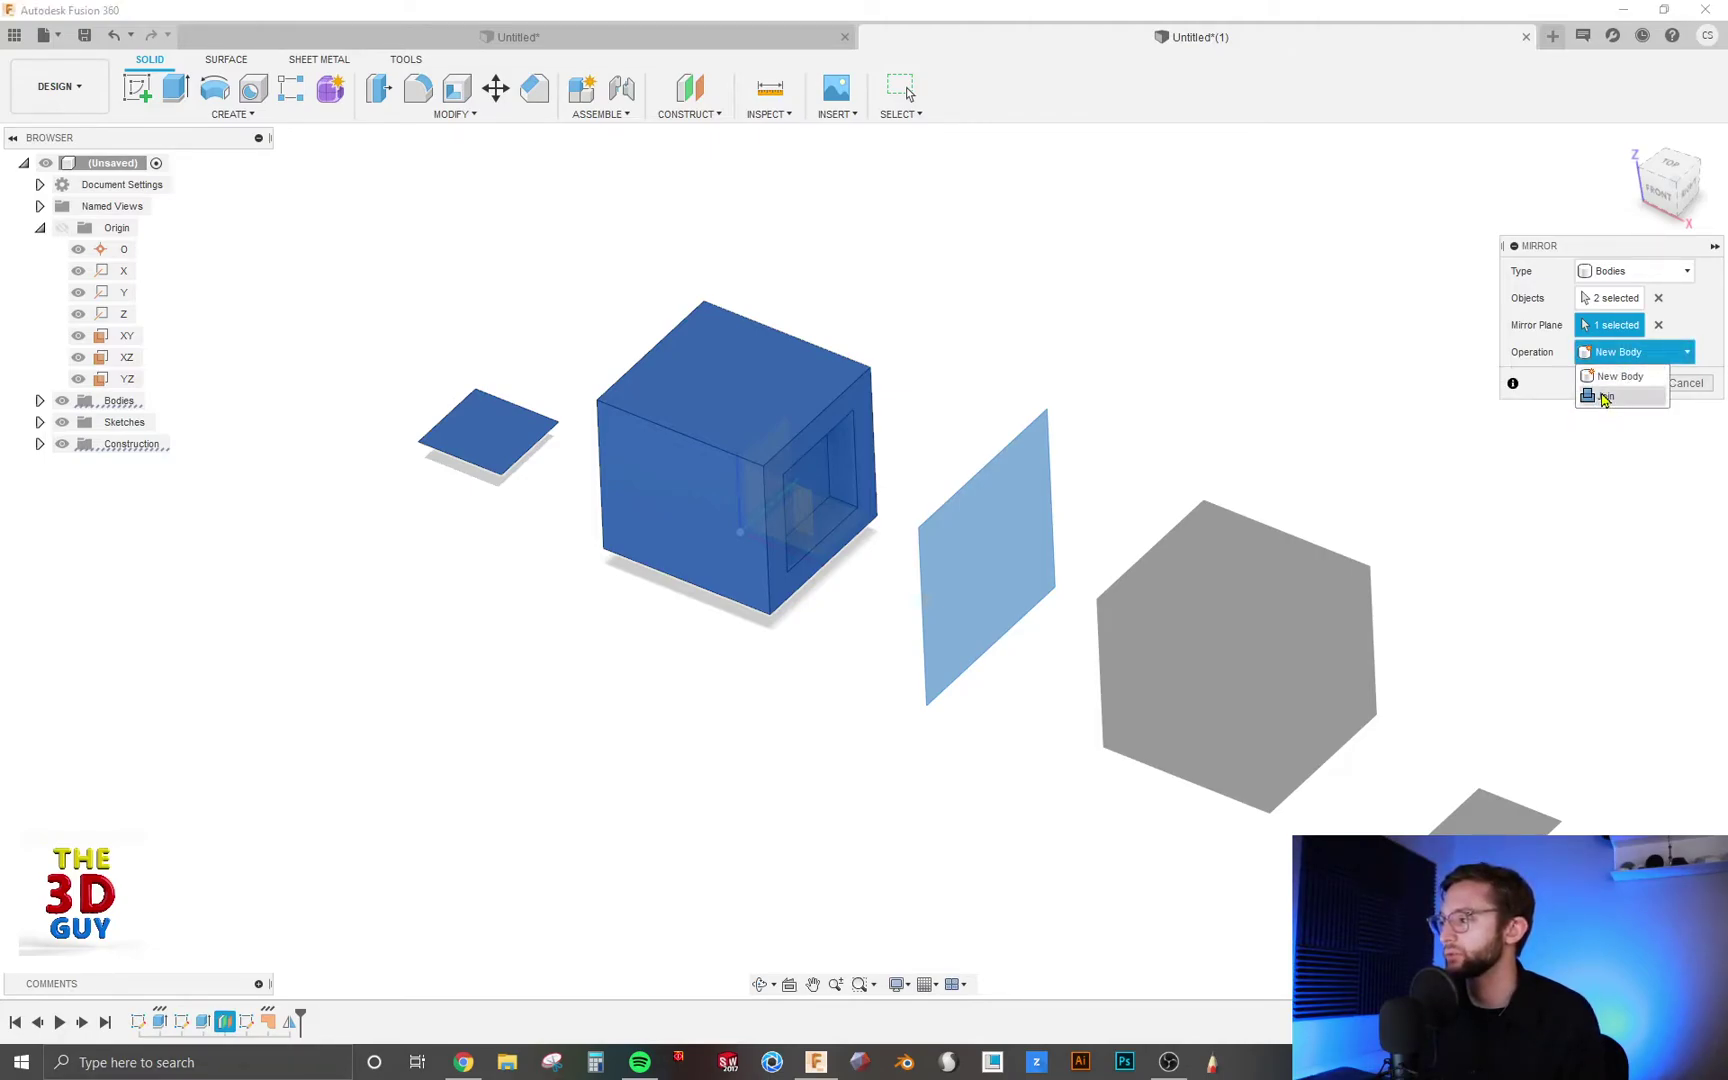
click(1625, 362)
click(1625, 383)
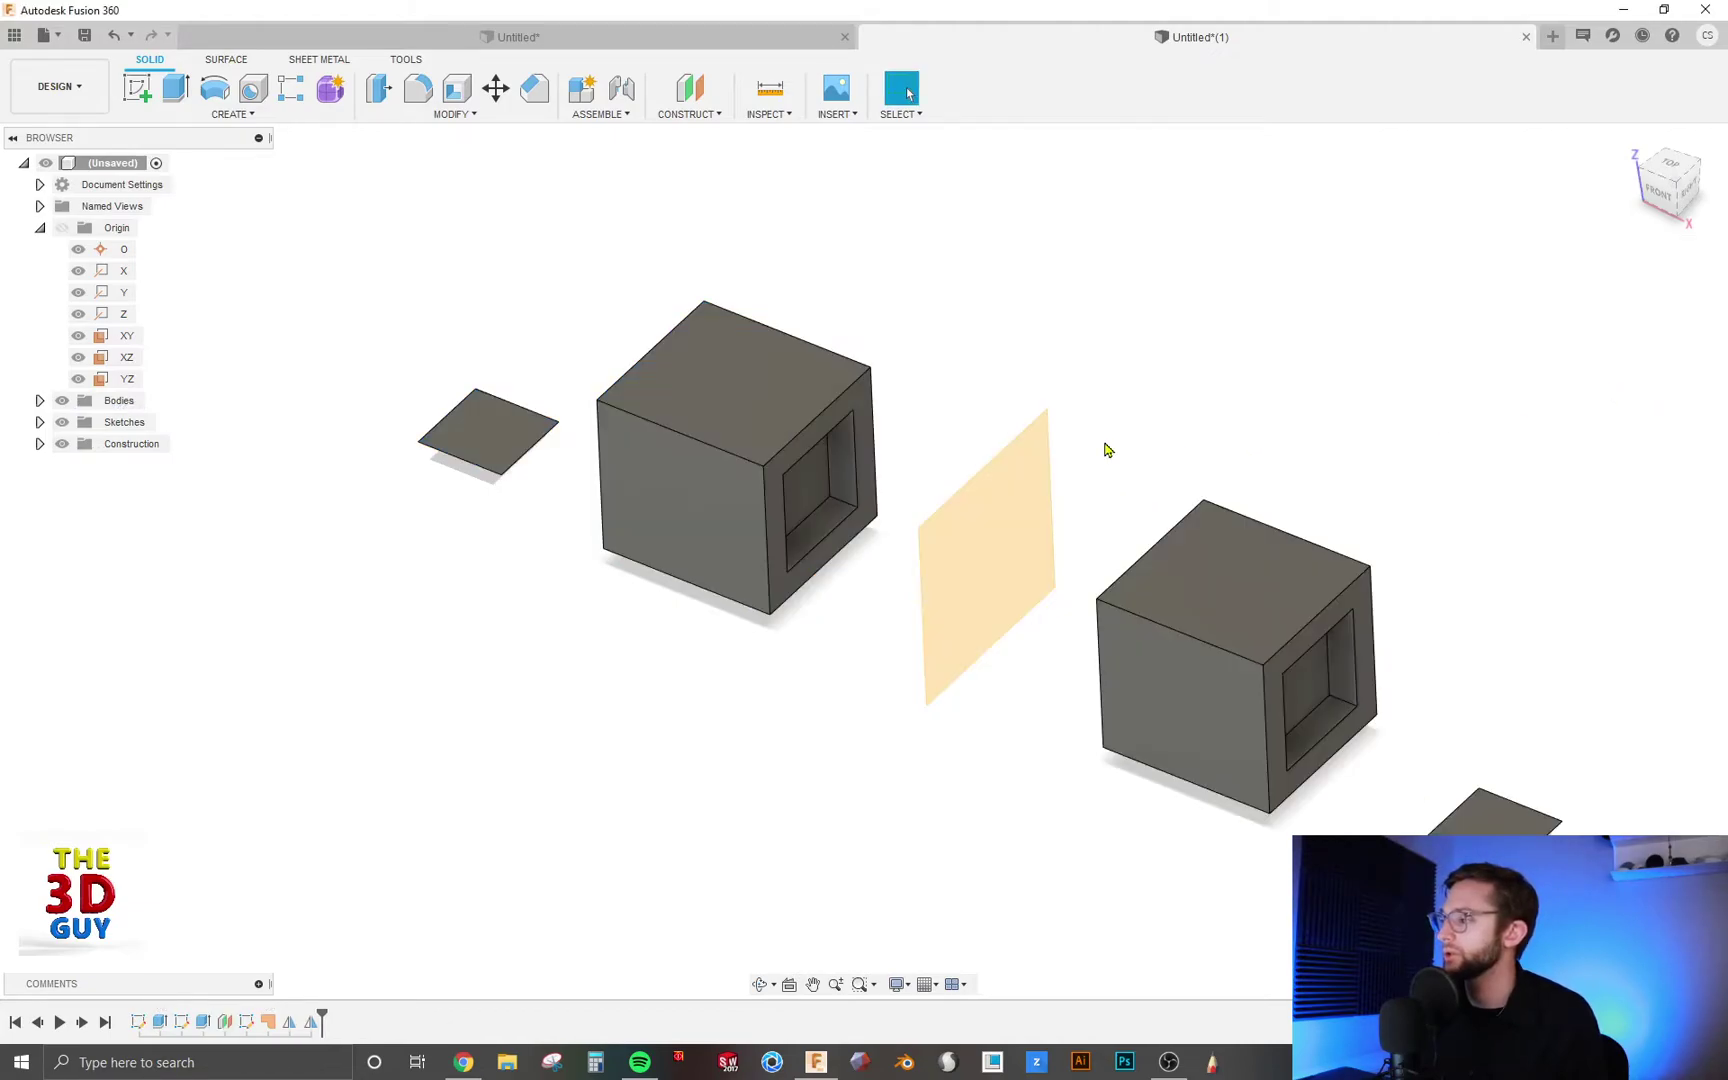
scroll(1041, 656, down, 2)
shift+middle_drag(1041, 656, 1064, 600)
Undo the mirrored bodies and start a Mirror command set to Faces
key(ctrl+z)
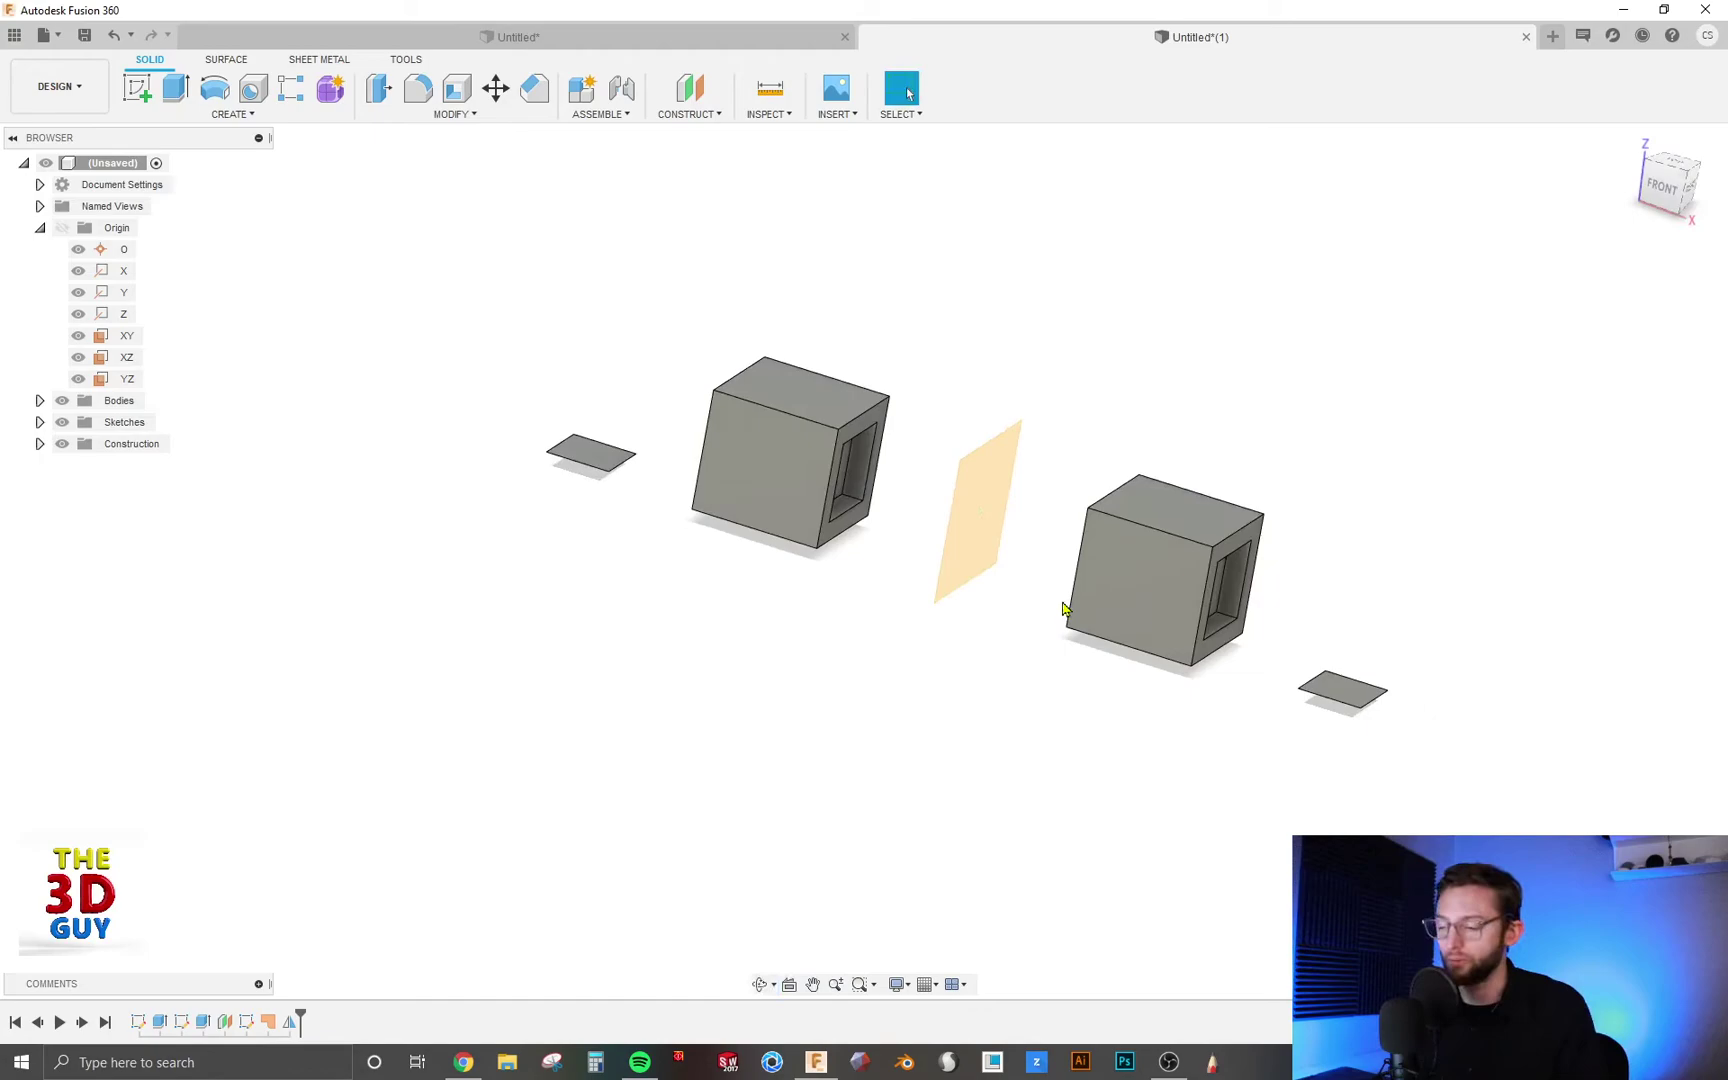
click(200, 114)
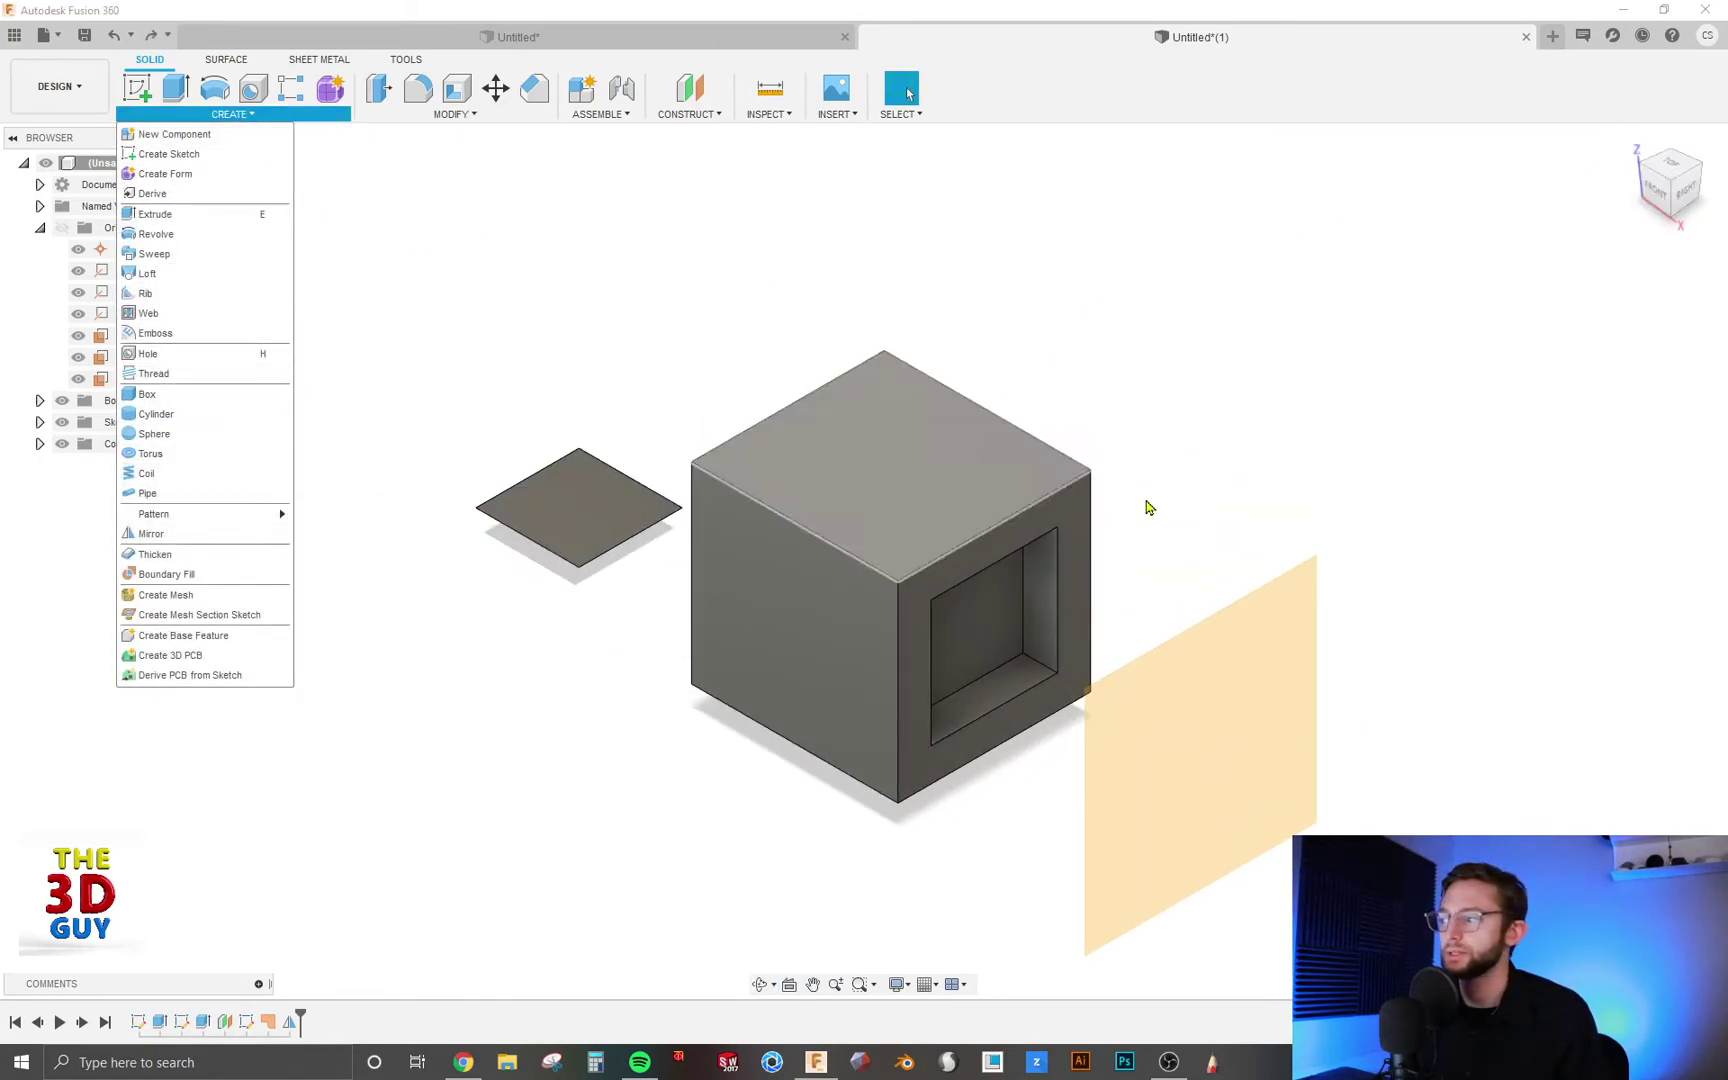
click(175, 537)
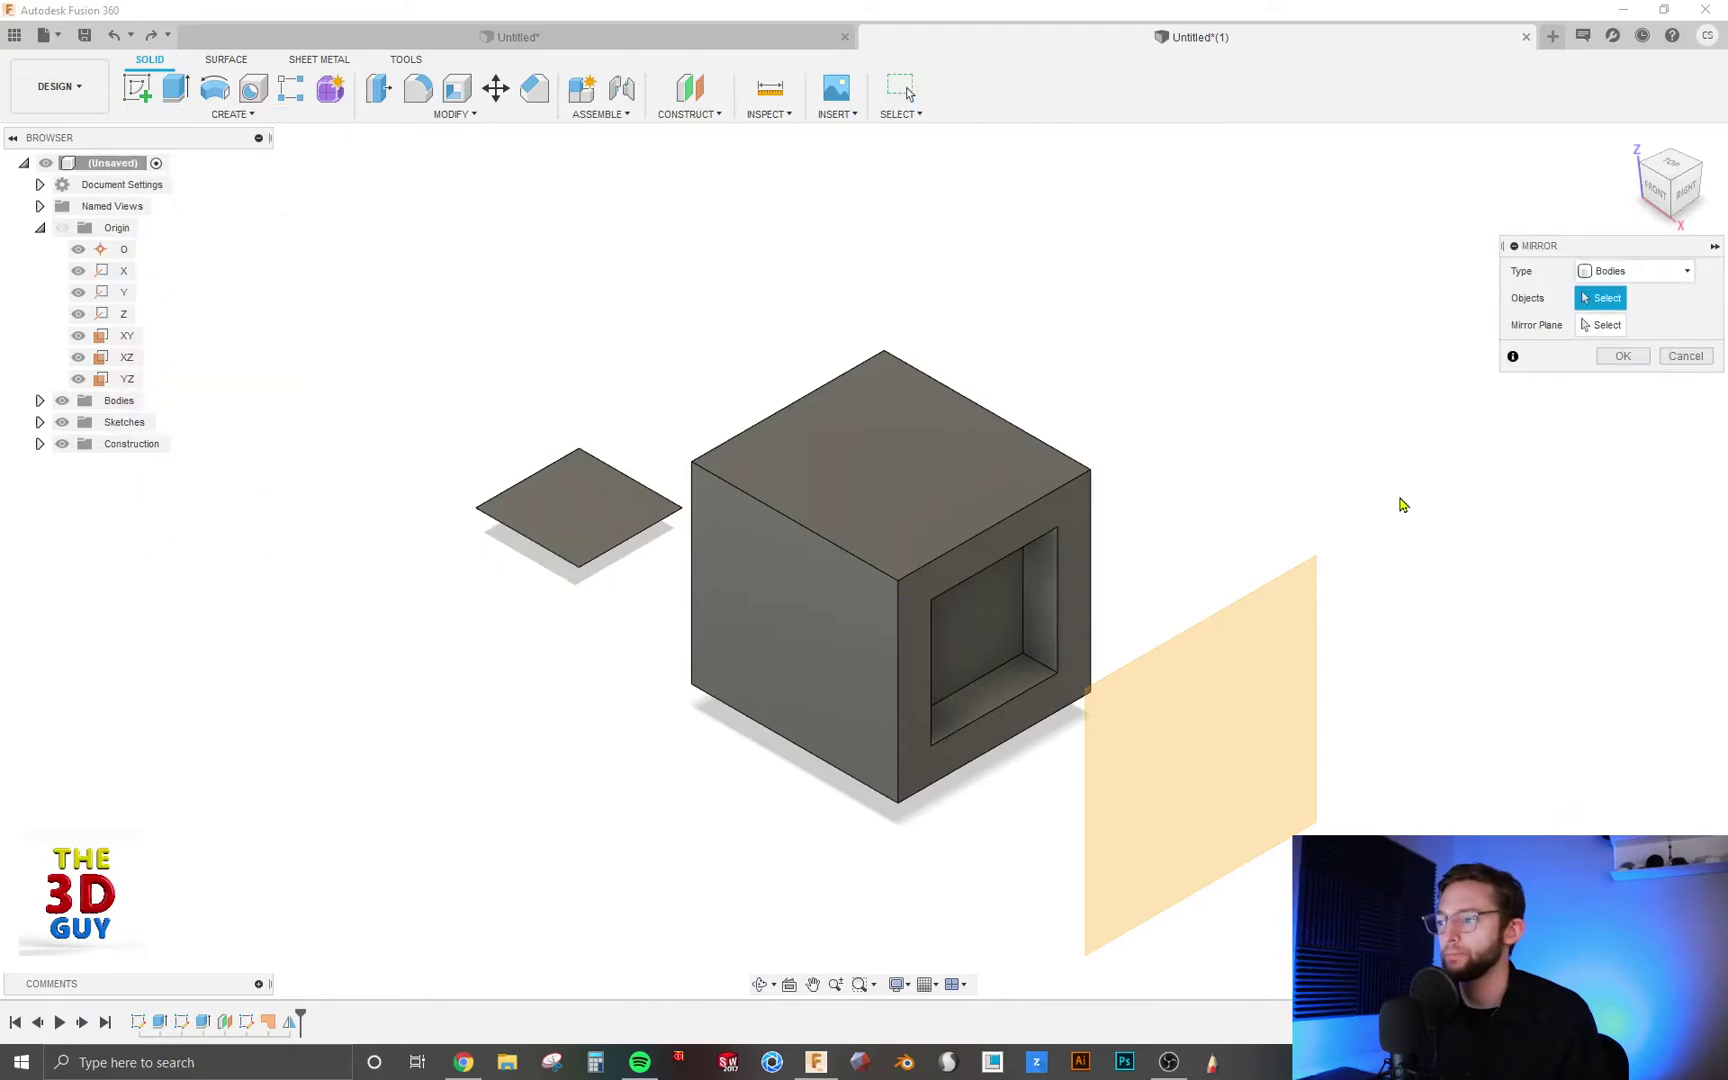
click(1640, 271)
click(1648, 294)
scroll(482, 278, down, 3)
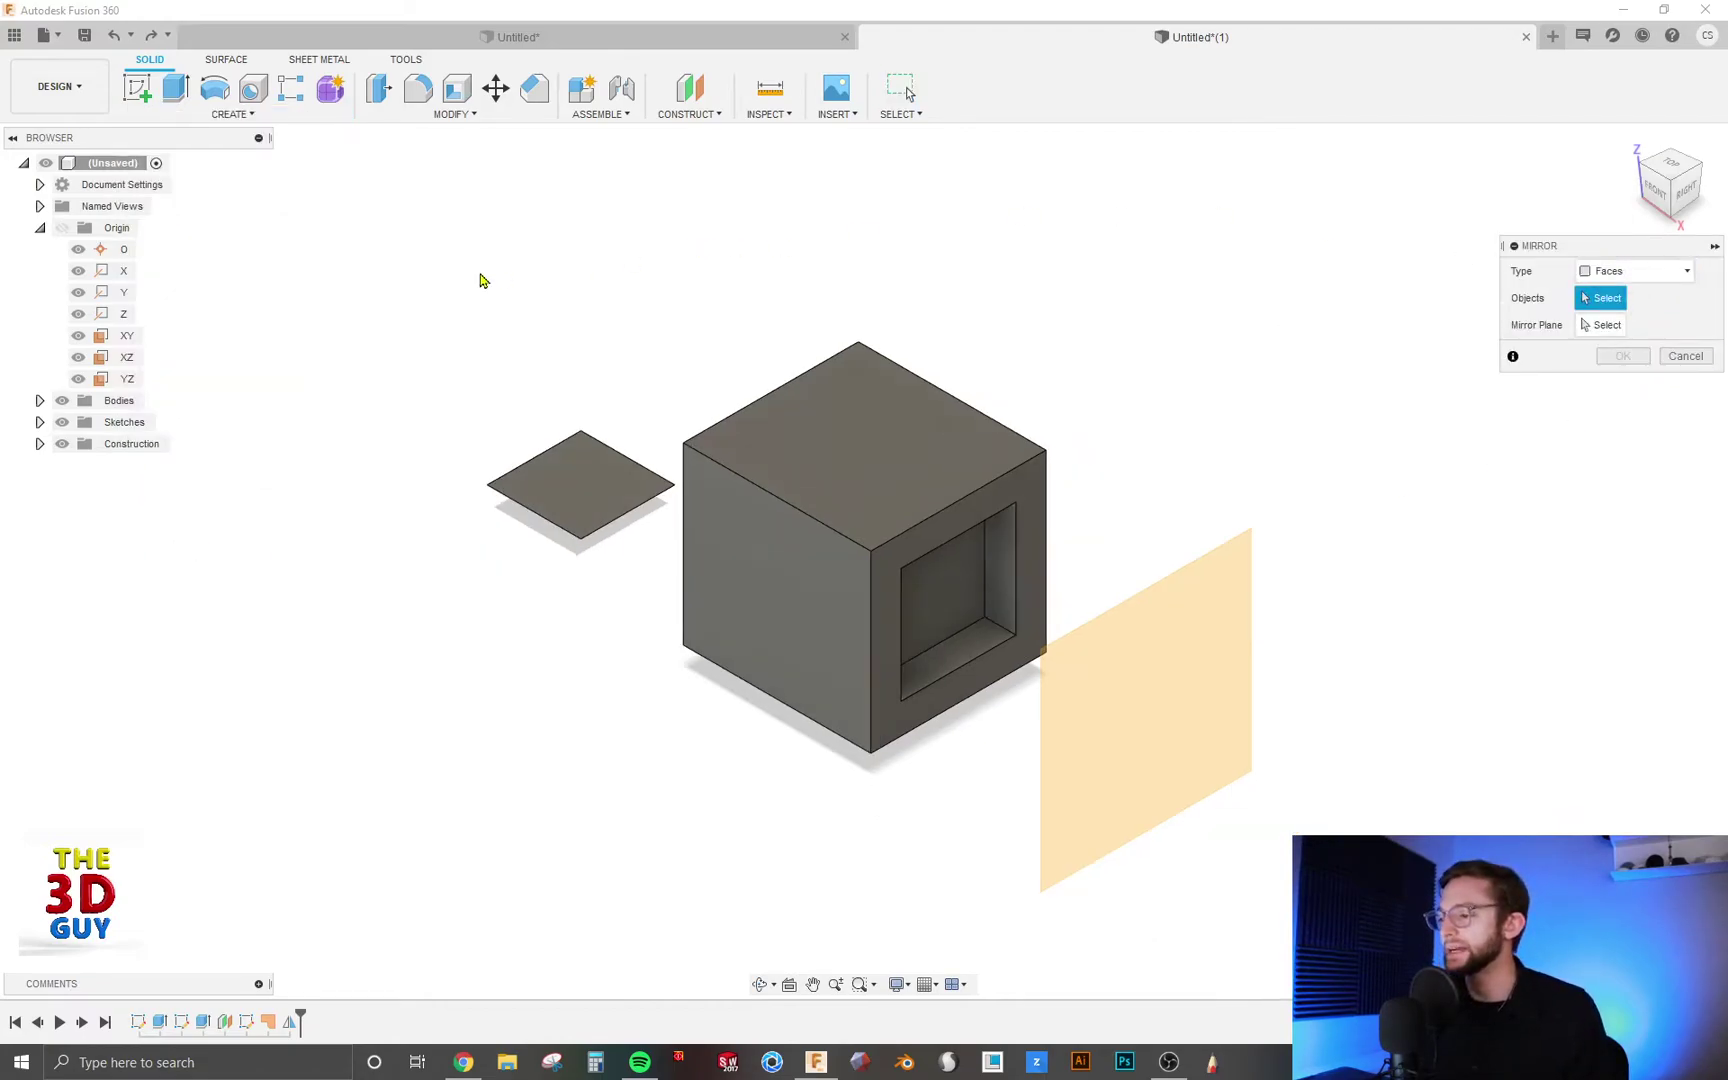
Mirror the cube's top face across the construction plane
shift+middle_drag(1150, 607, 1254, 532)
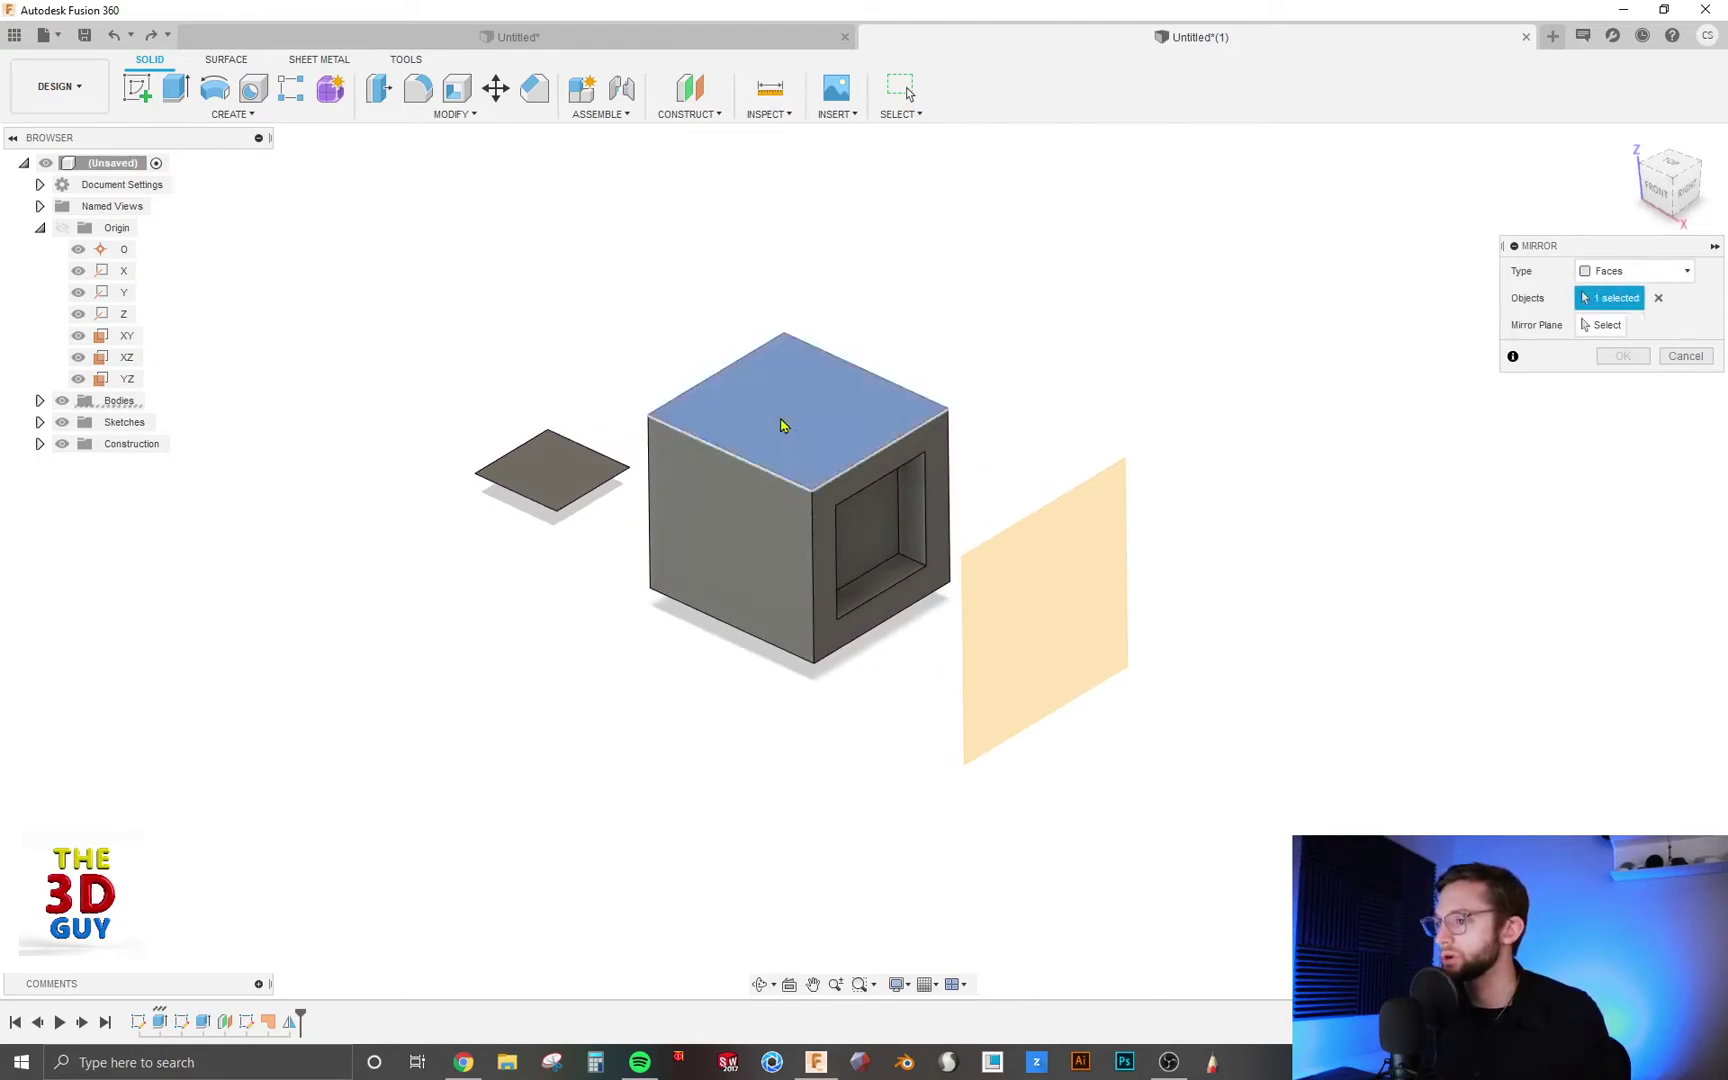
click(784, 423)
click(1040, 578)
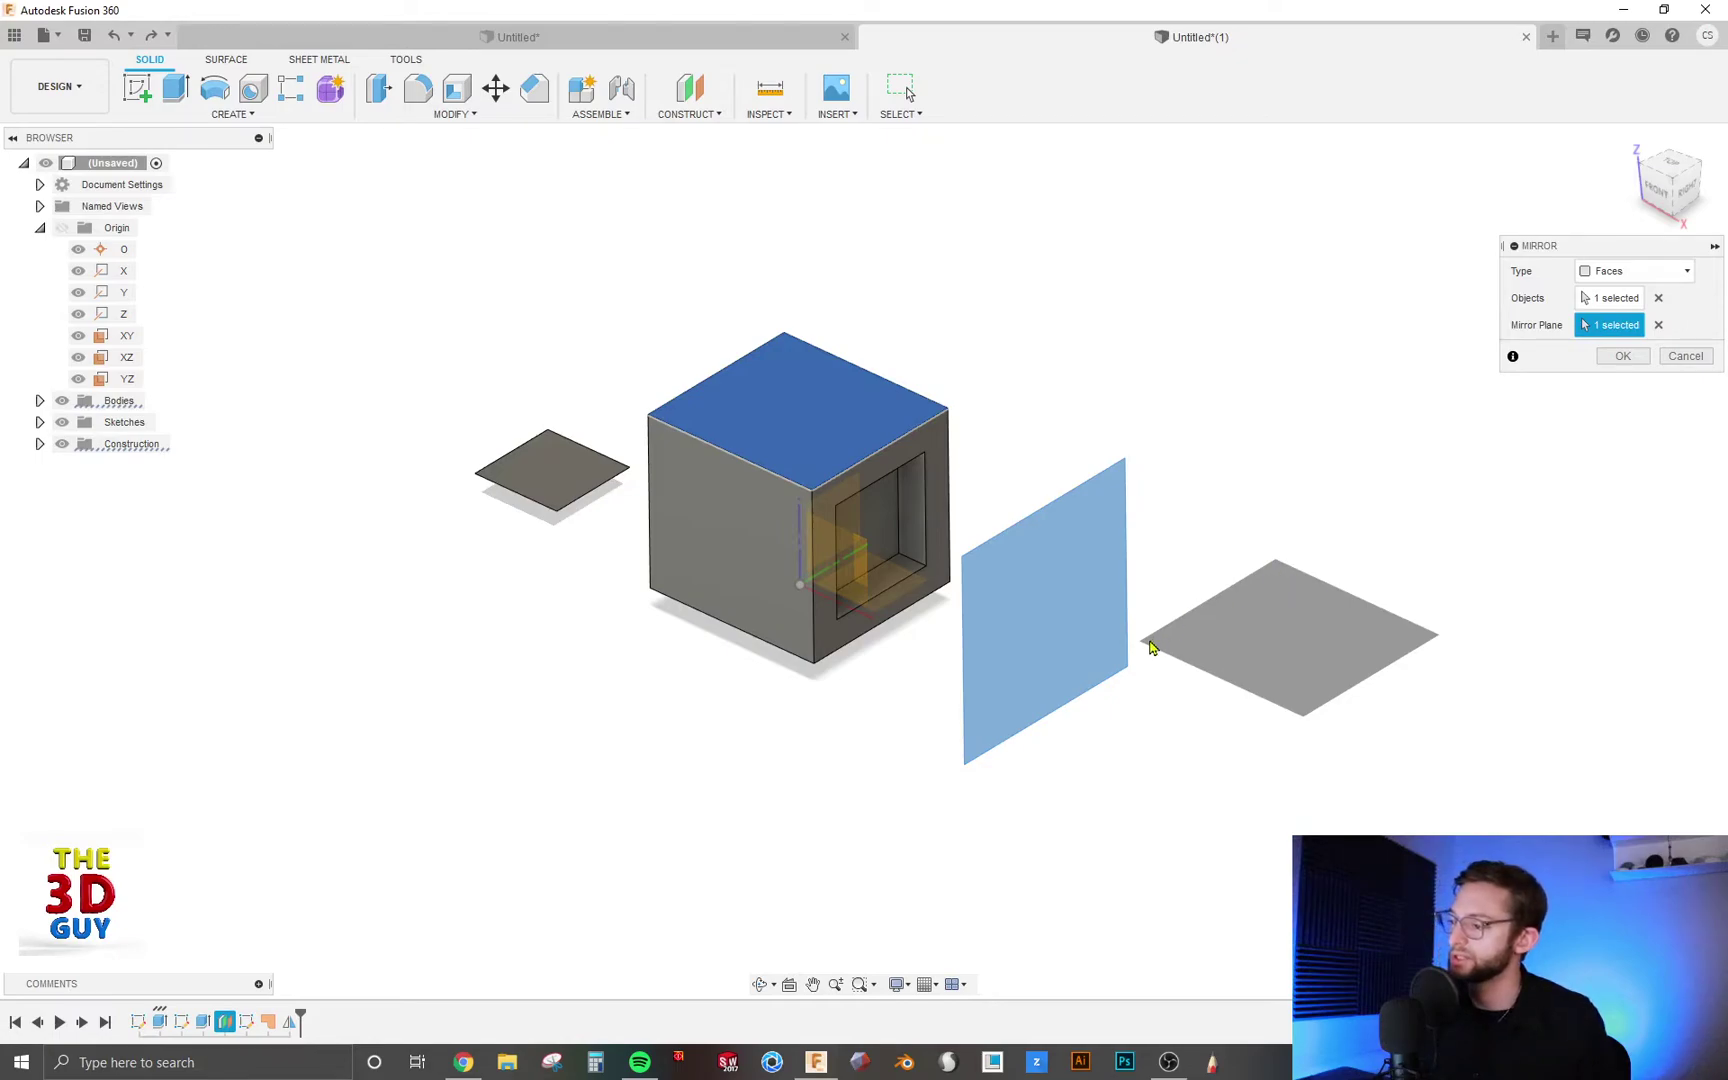
click(1626, 360)
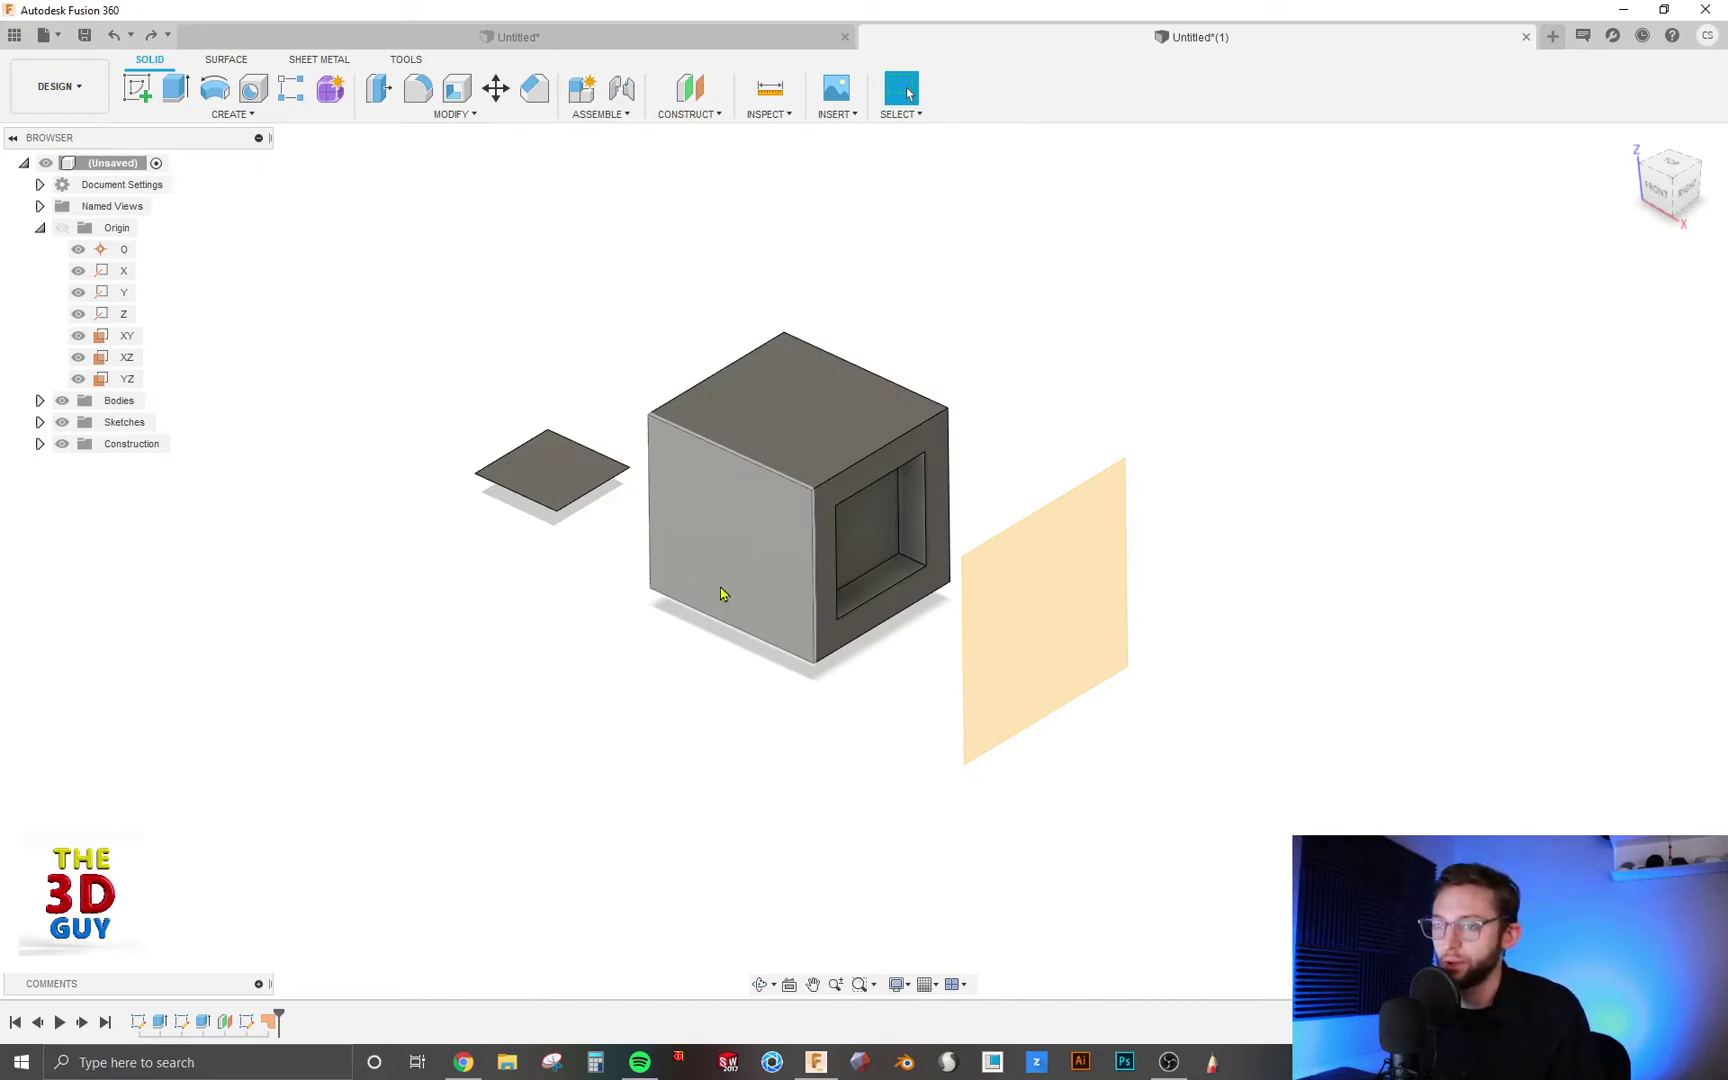
click(232, 114)
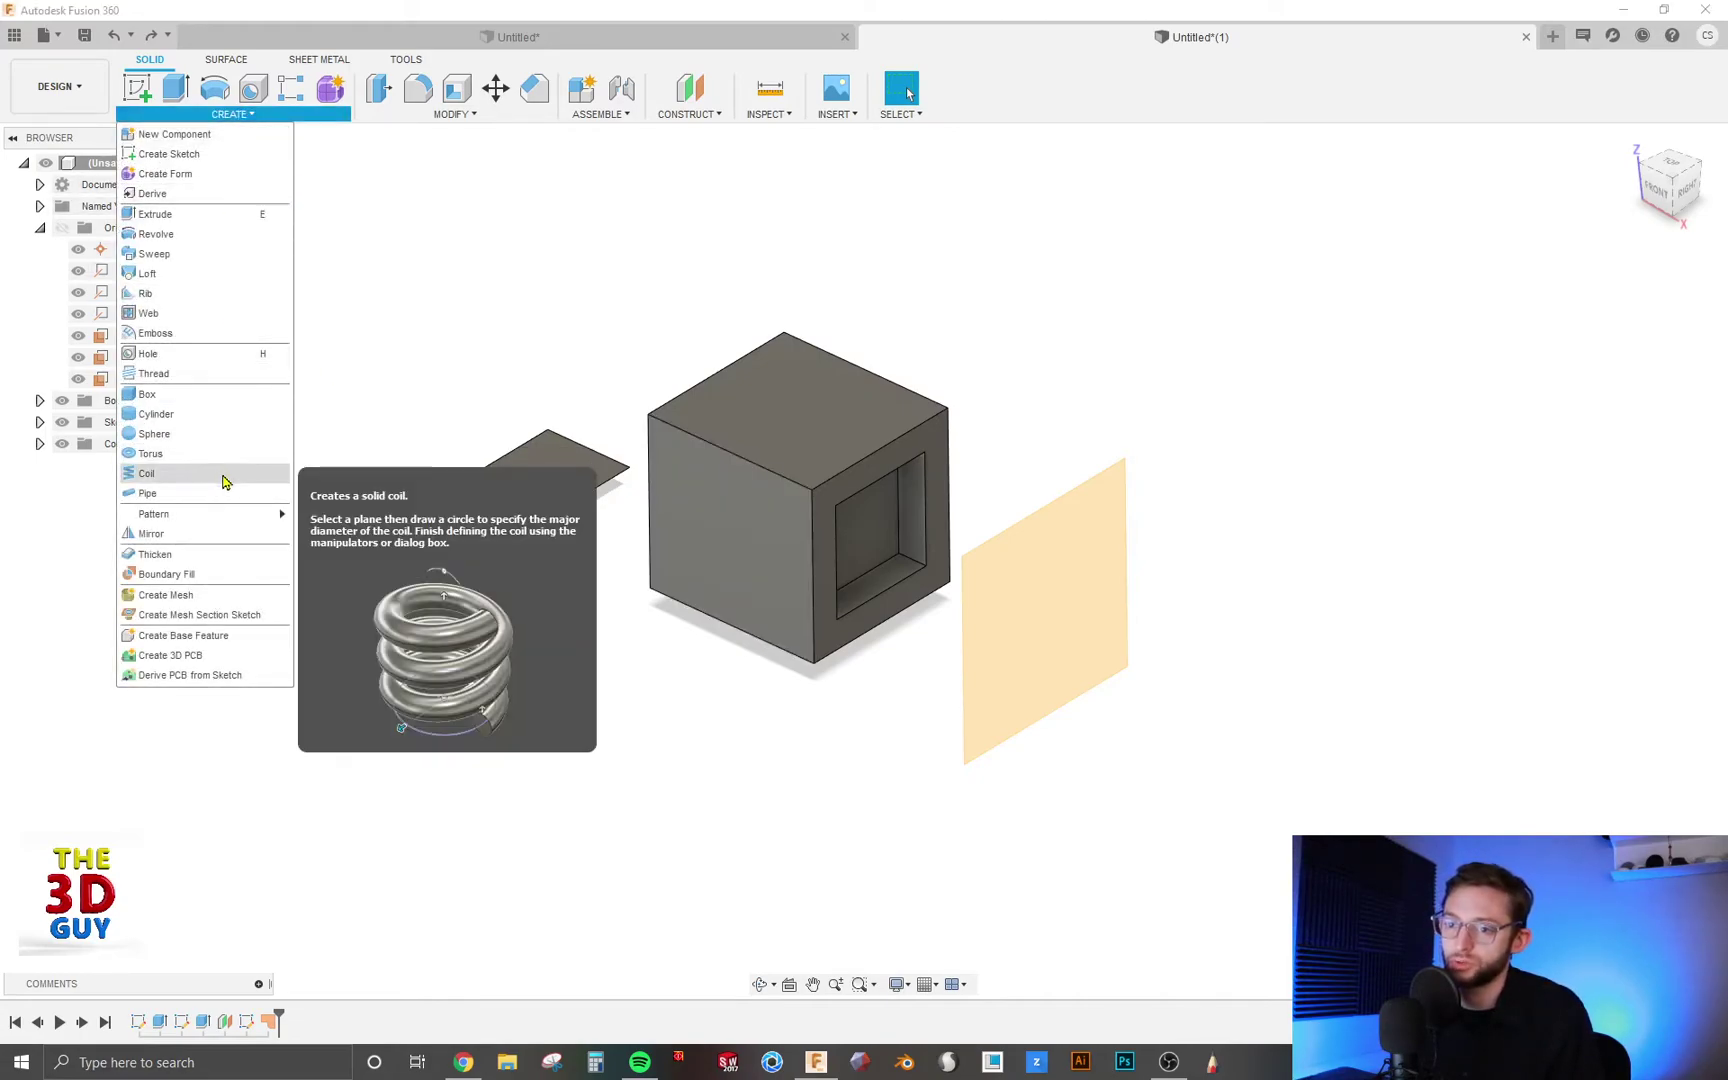
click(224, 534)
click(1634, 280)
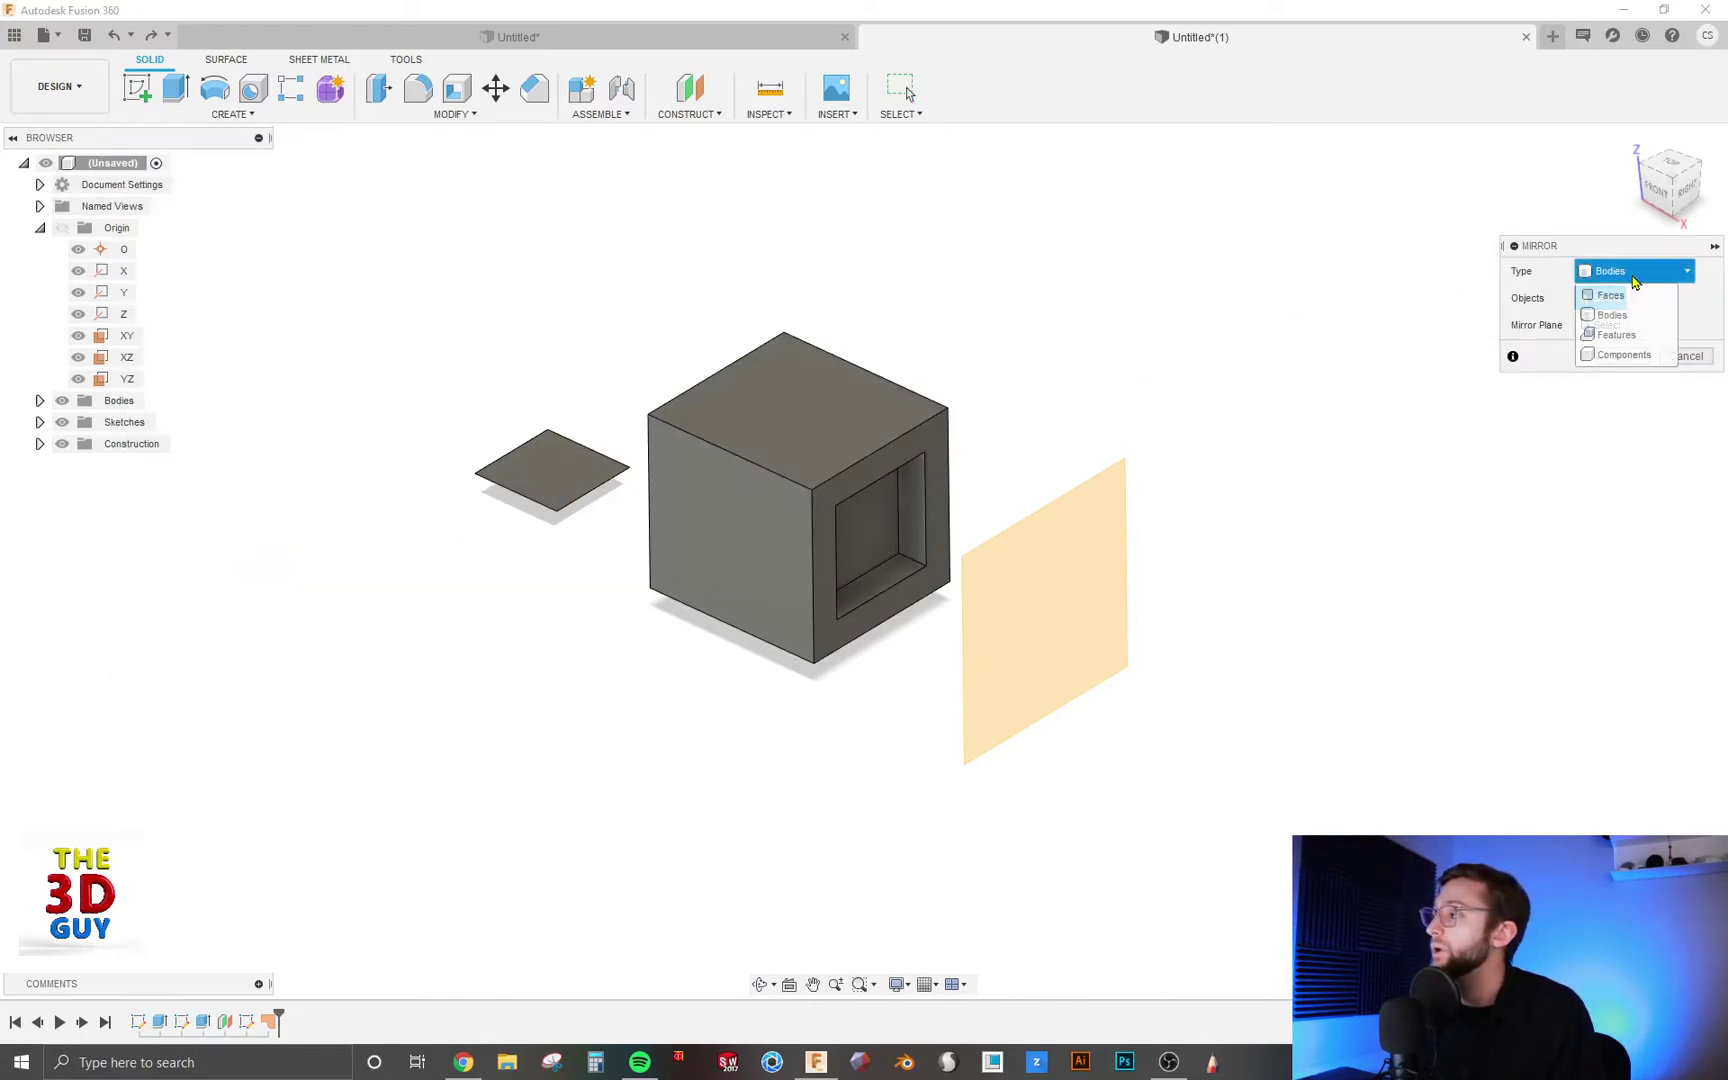
click(1610, 295)
click(552, 478)
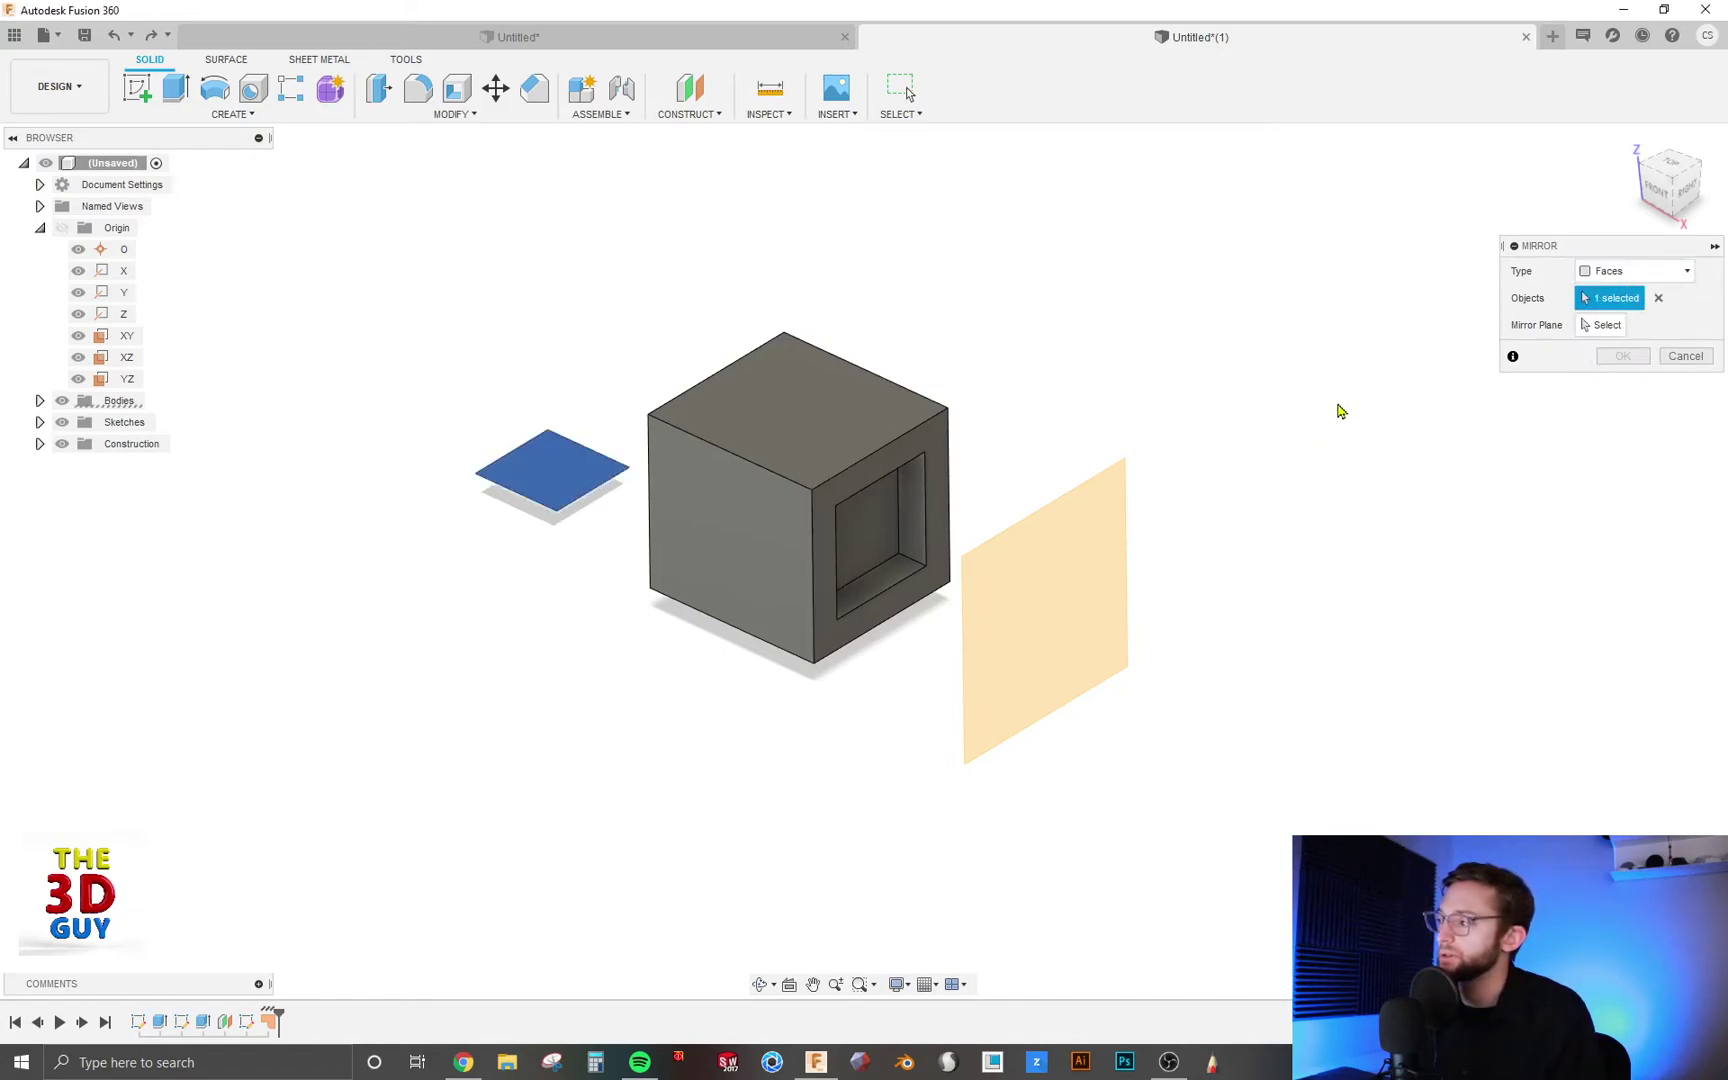
click(1602, 325)
click(1065, 593)
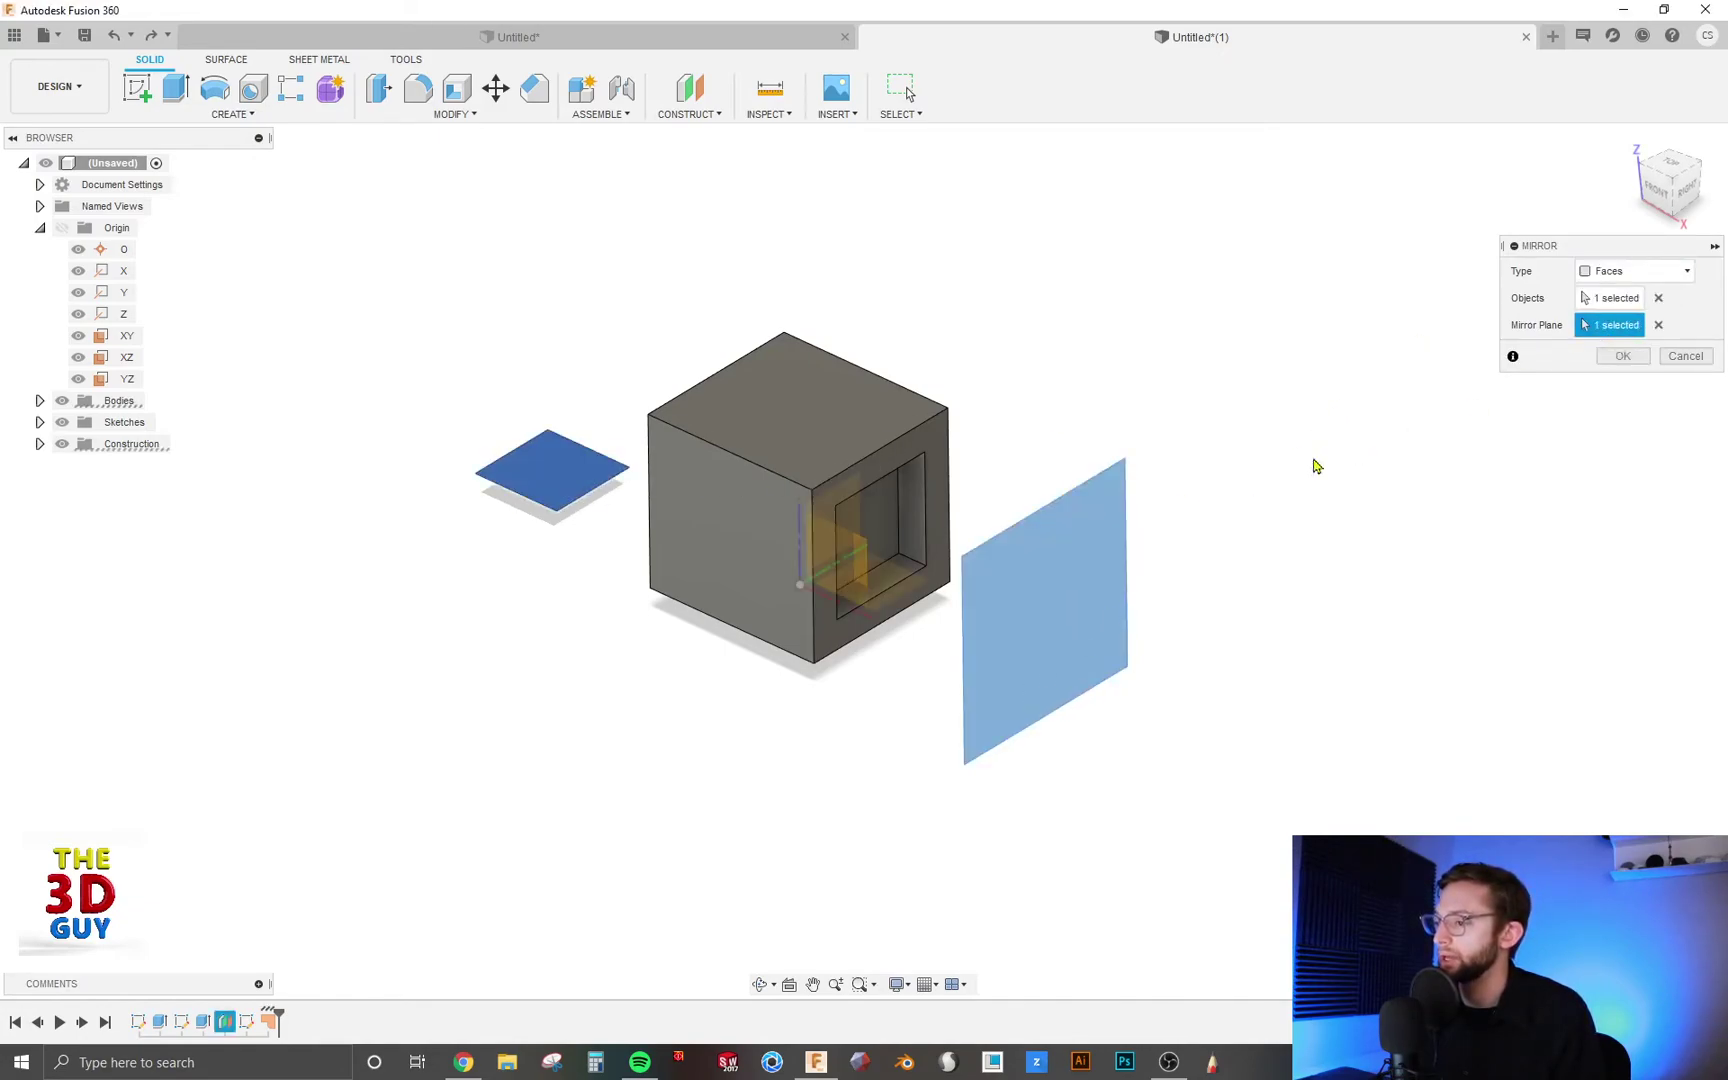
click(1622, 356)
scroll(765, 257, down, 2)
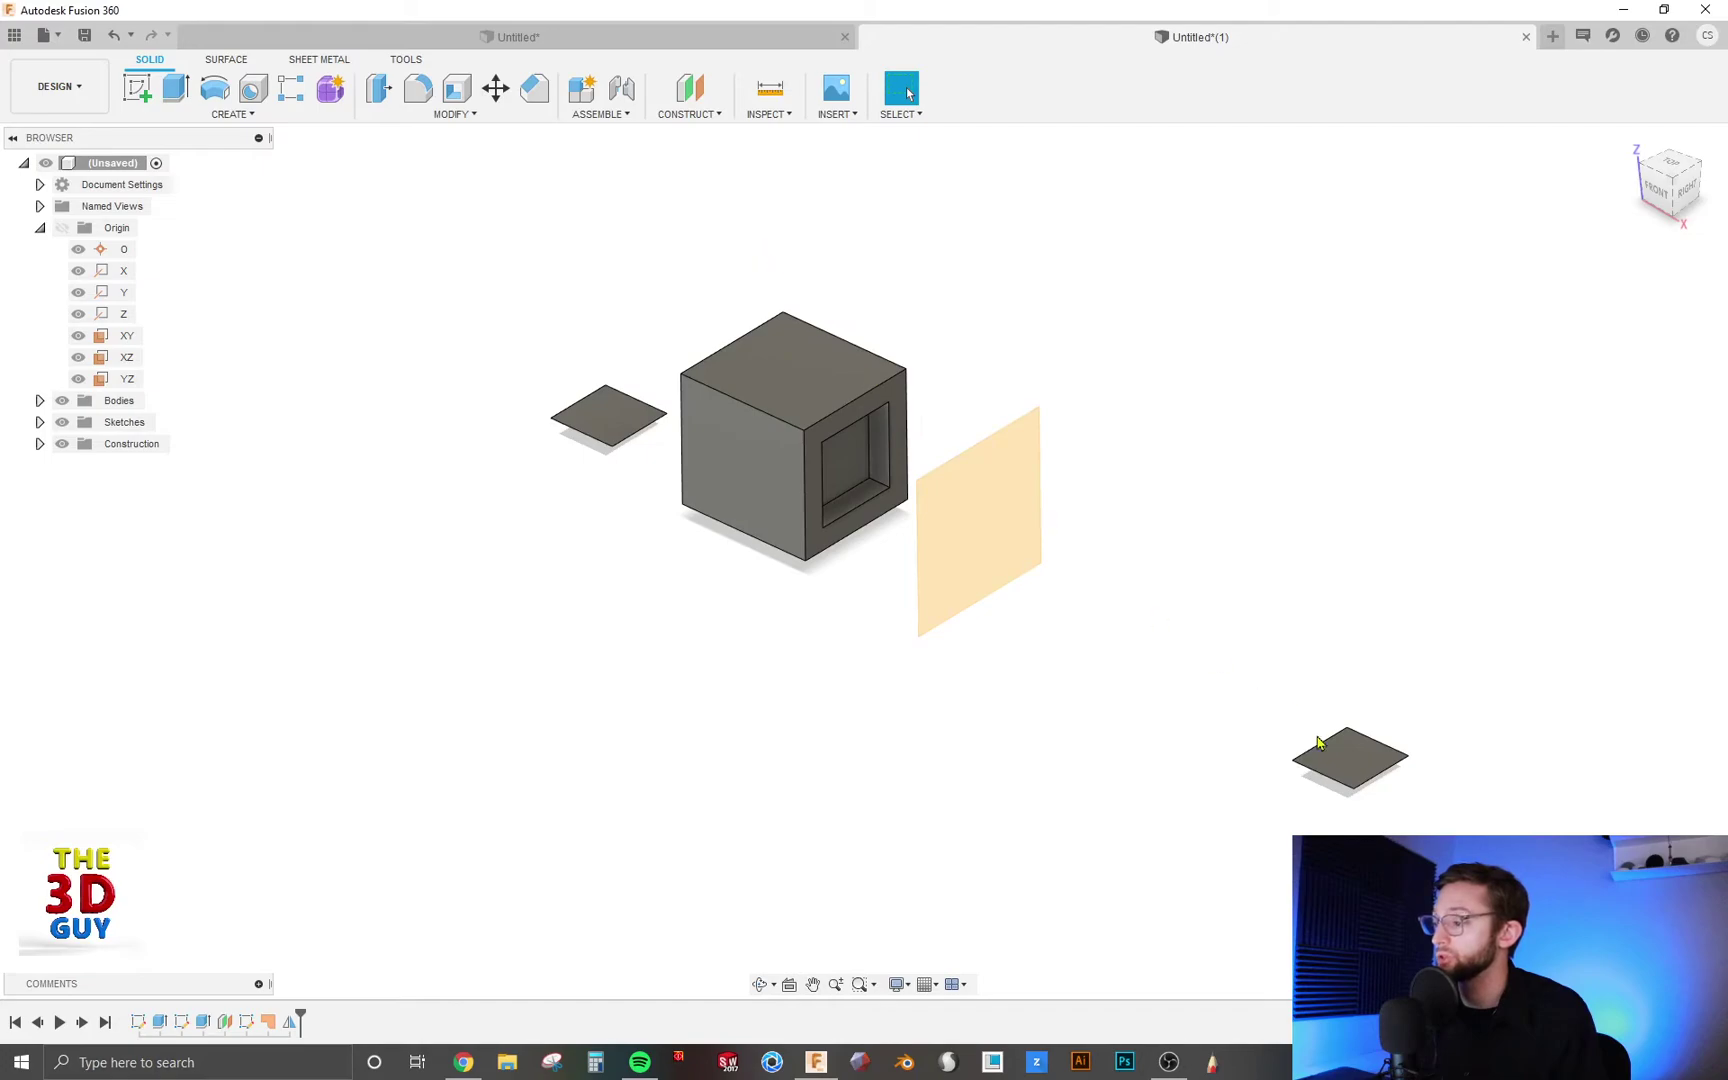
shift+middle_drag(1318, 814, 1369, 798)
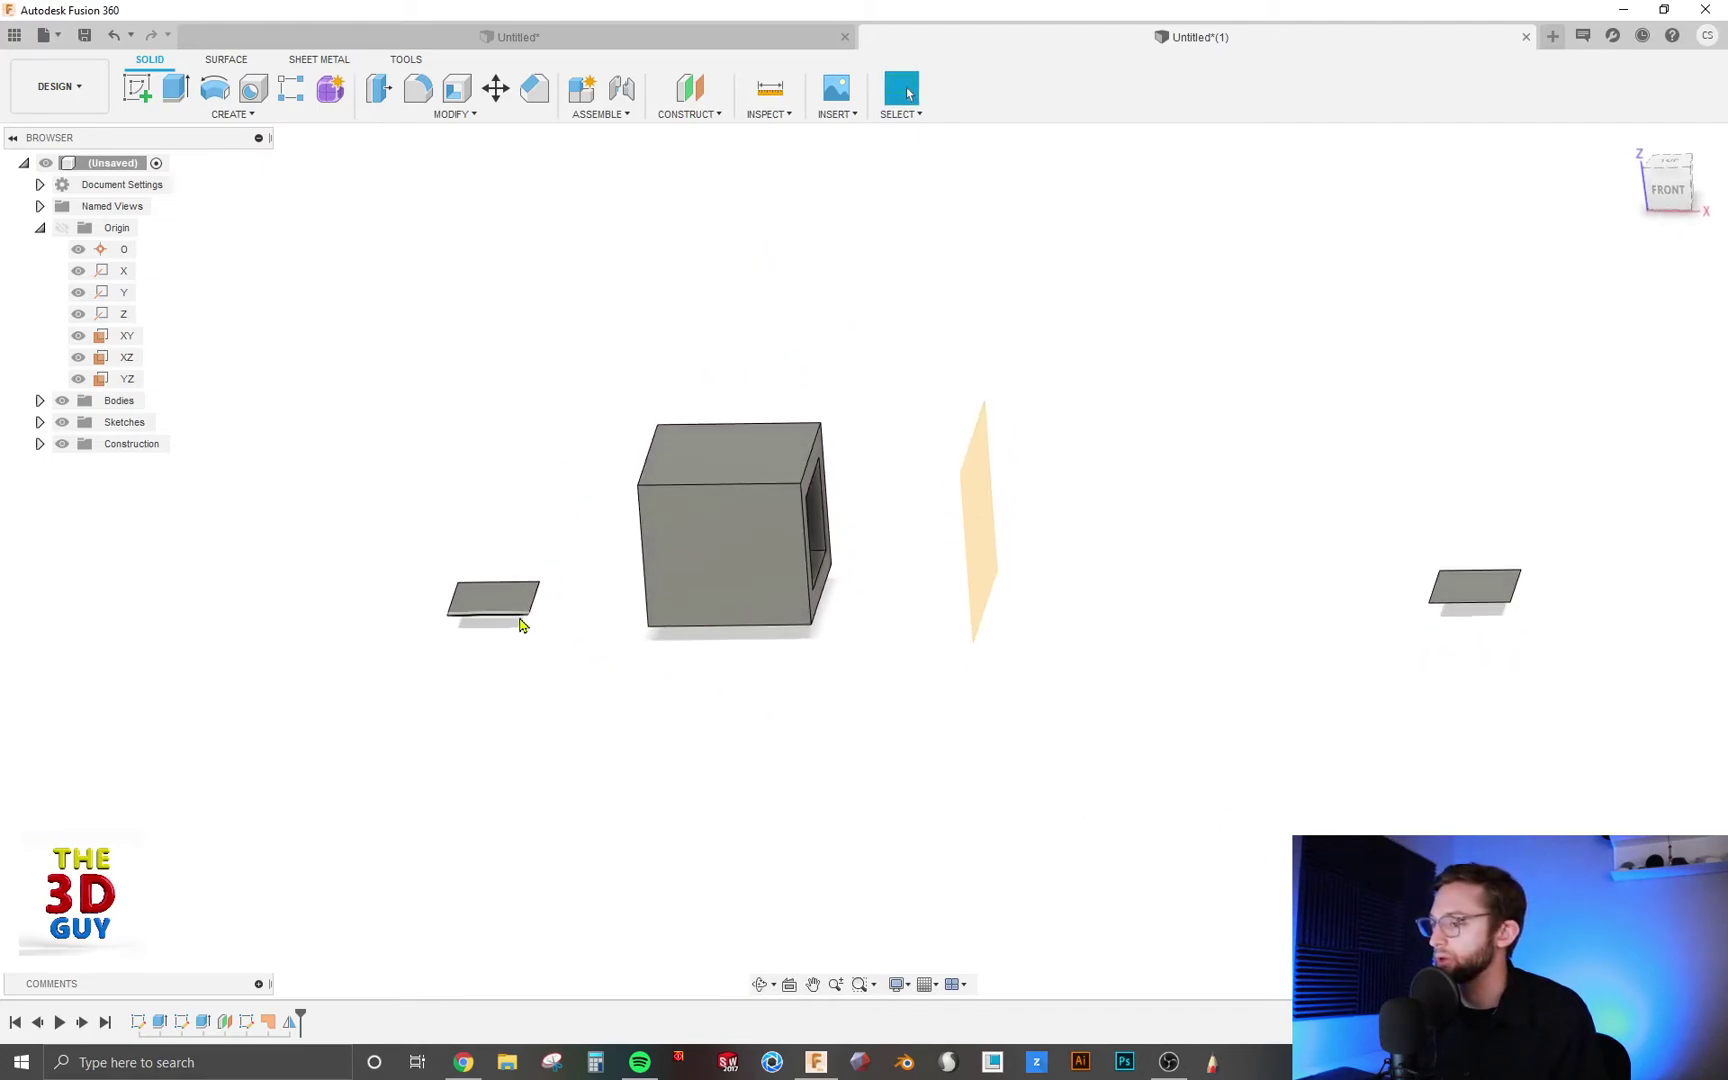
shift+middle_drag(1517, 620, 1496, 618)
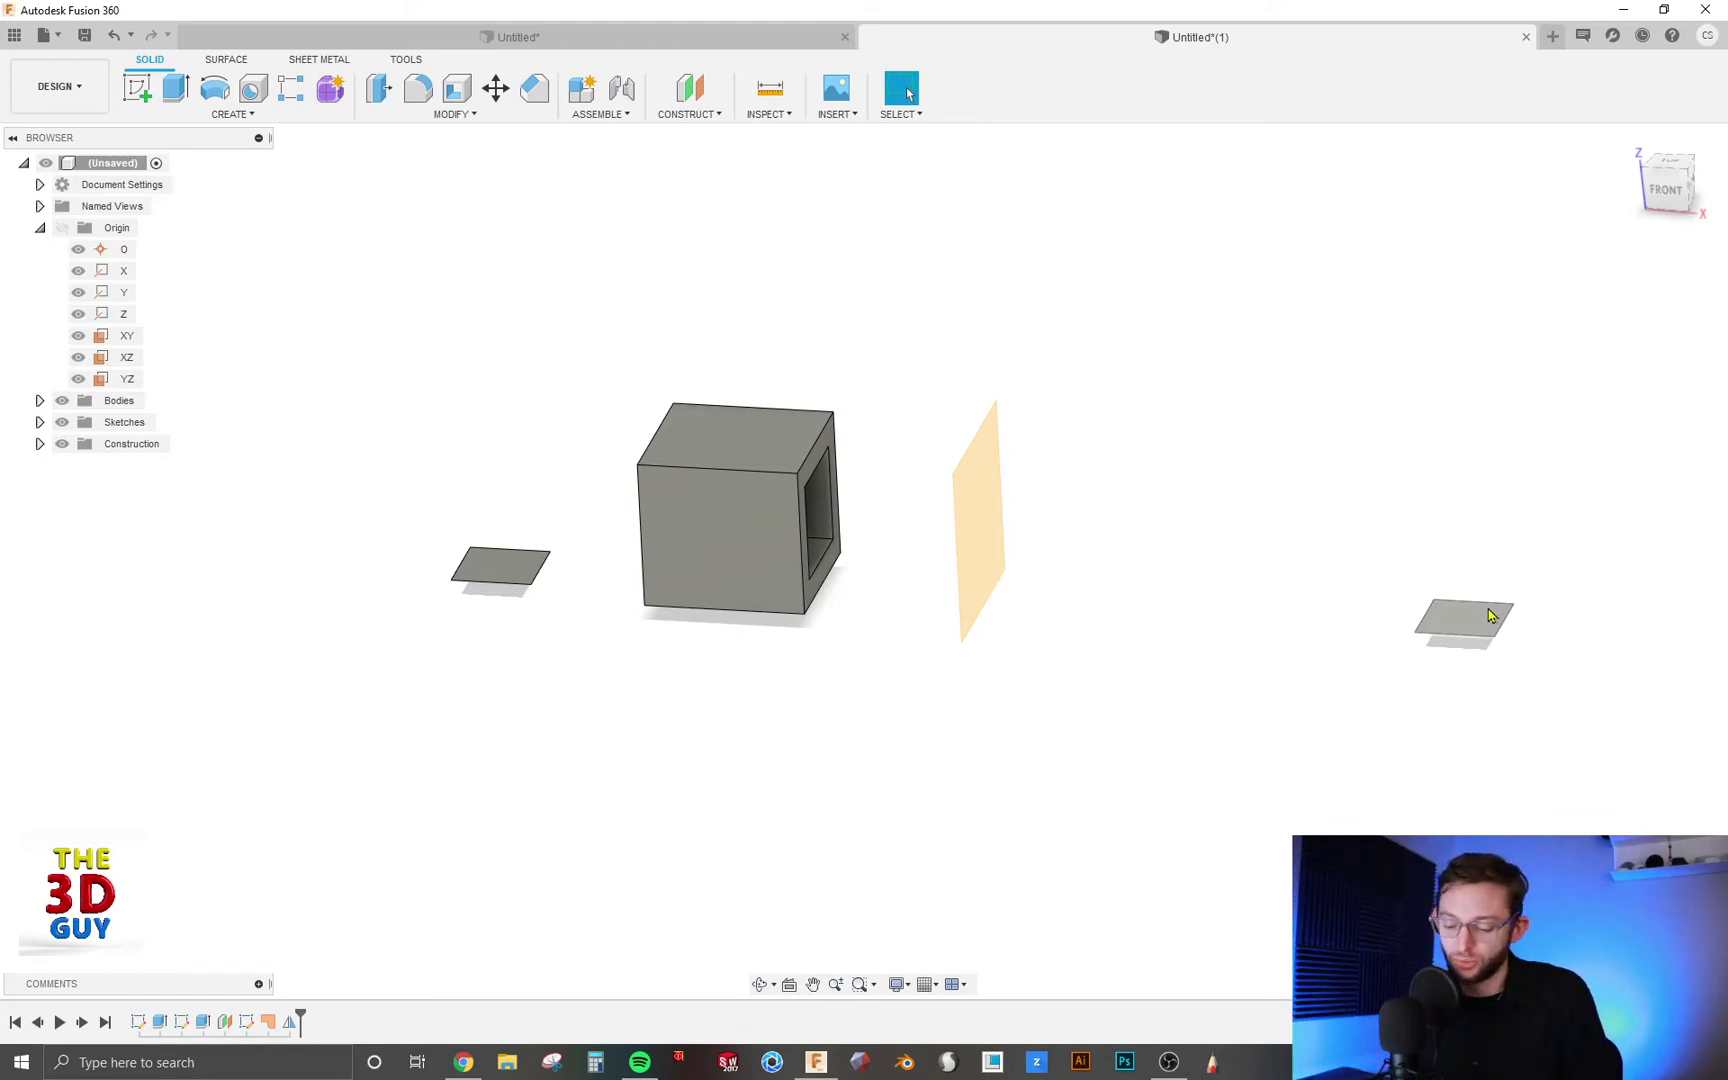
key(ctrl+z)
mouse_move(1092, 521)
shift+middle_down()
mouse_move(1072, 517)
mouse_move(1098, 526)
shift+middle_up()
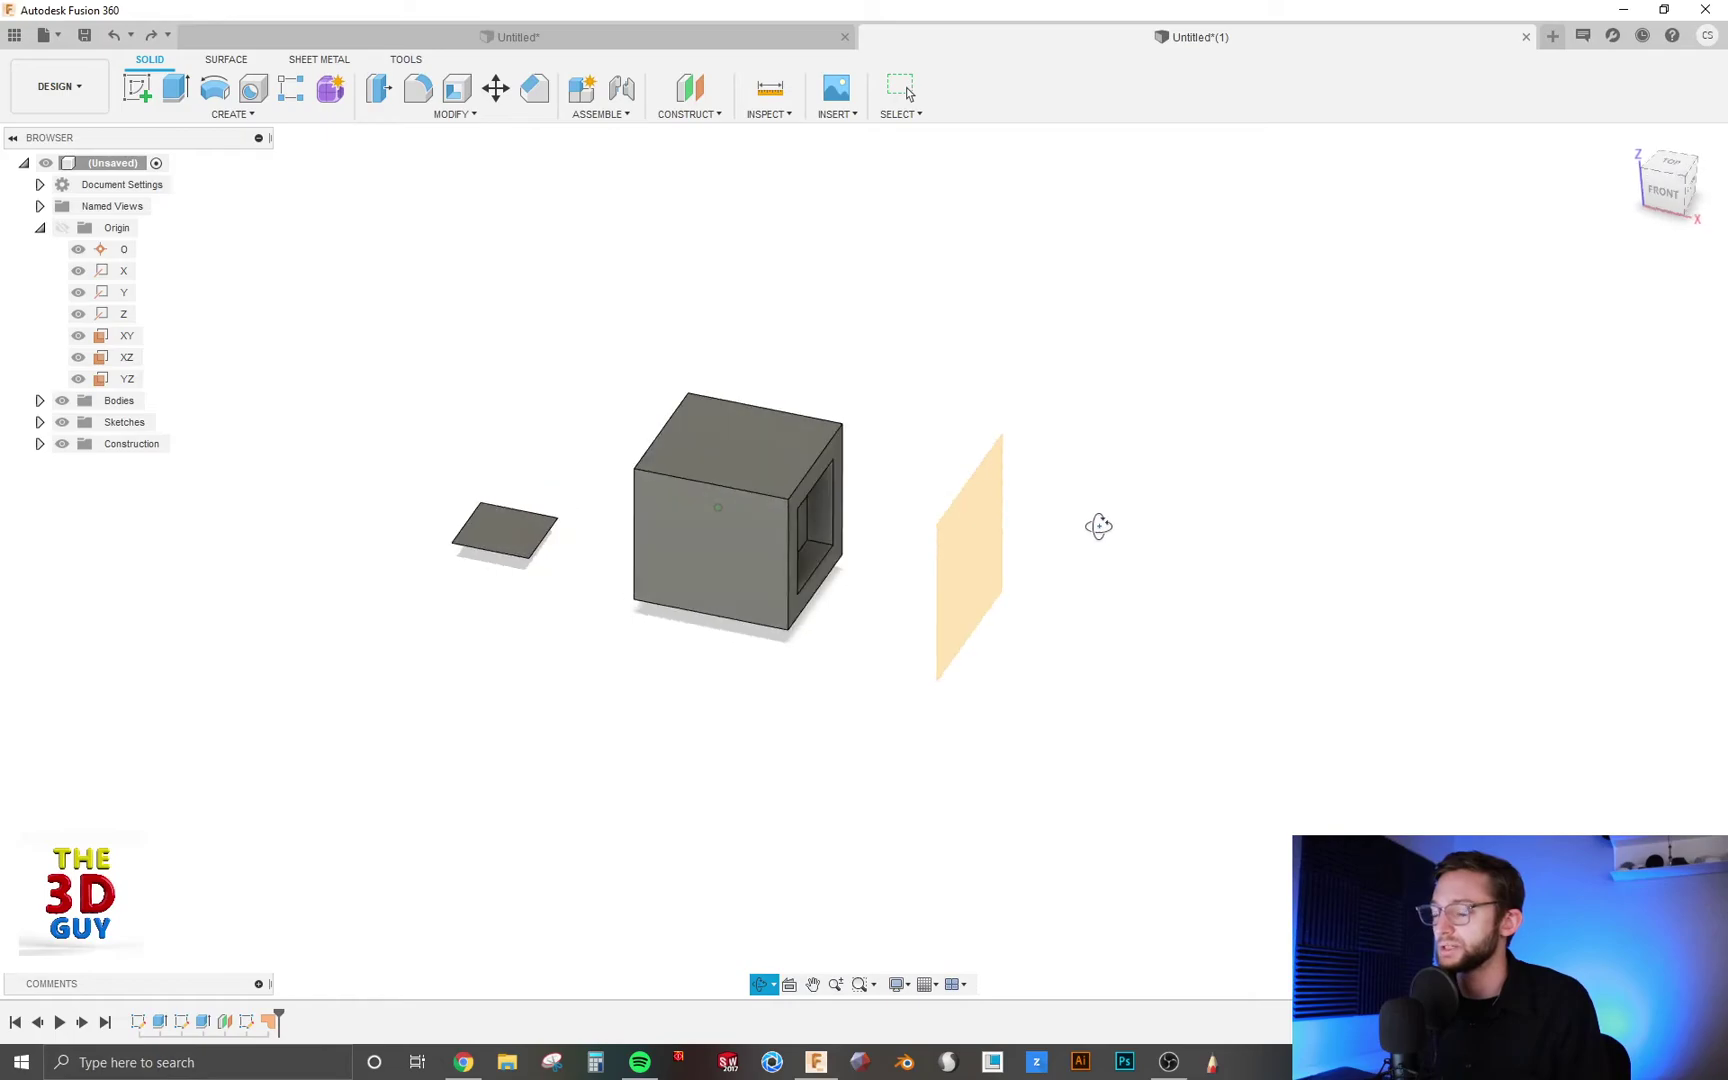